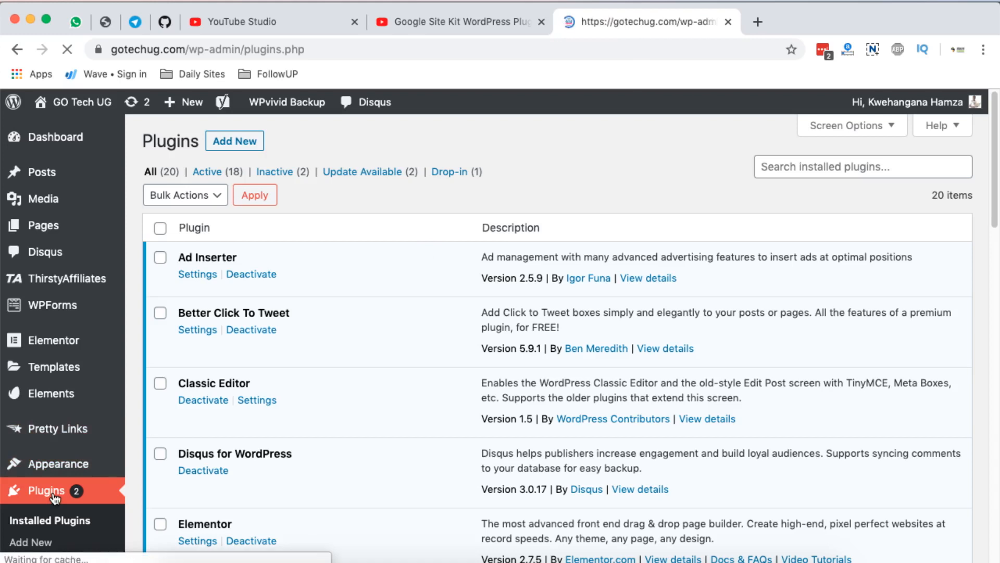
Step: Search the WordPress plugin directory for "site kit" and install and activate Site Kit by Google
click(237, 145)
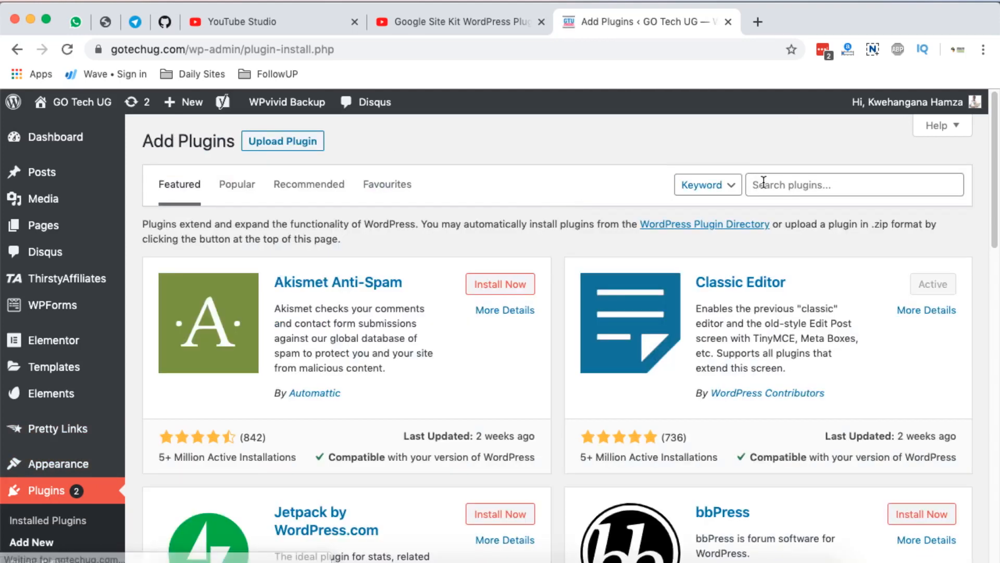
click(769, 184)
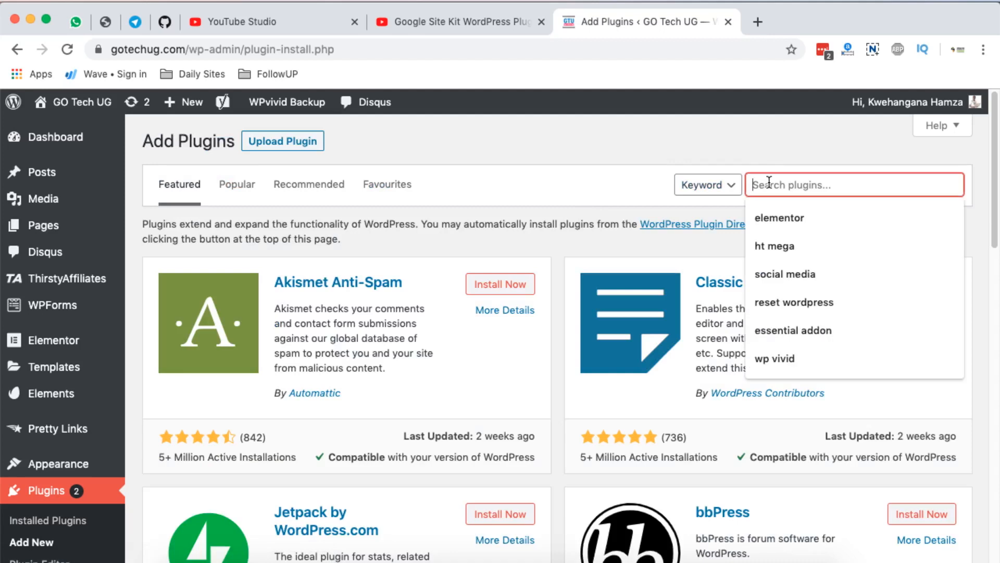
text(sik)
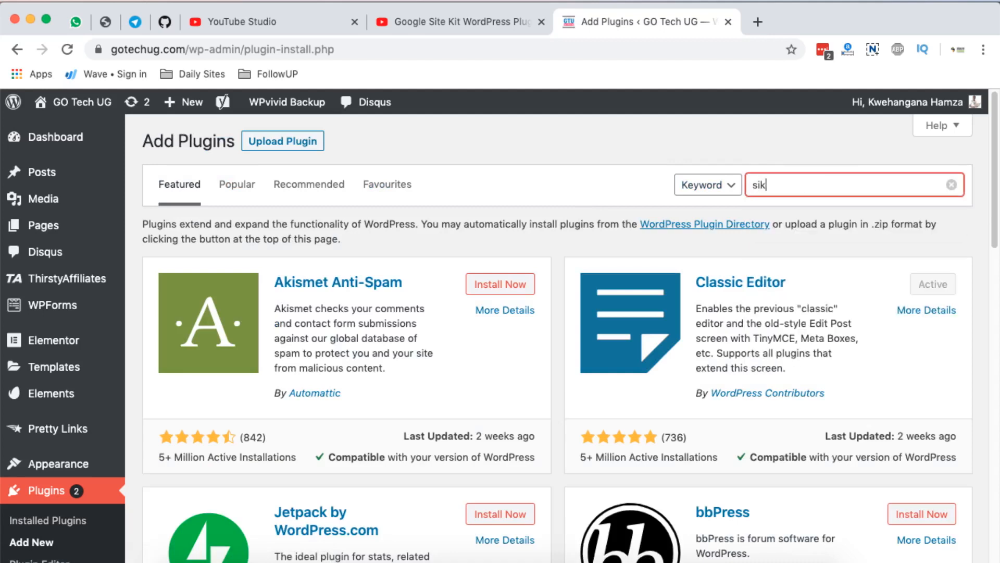
key(BackSpace)
text(te kit)
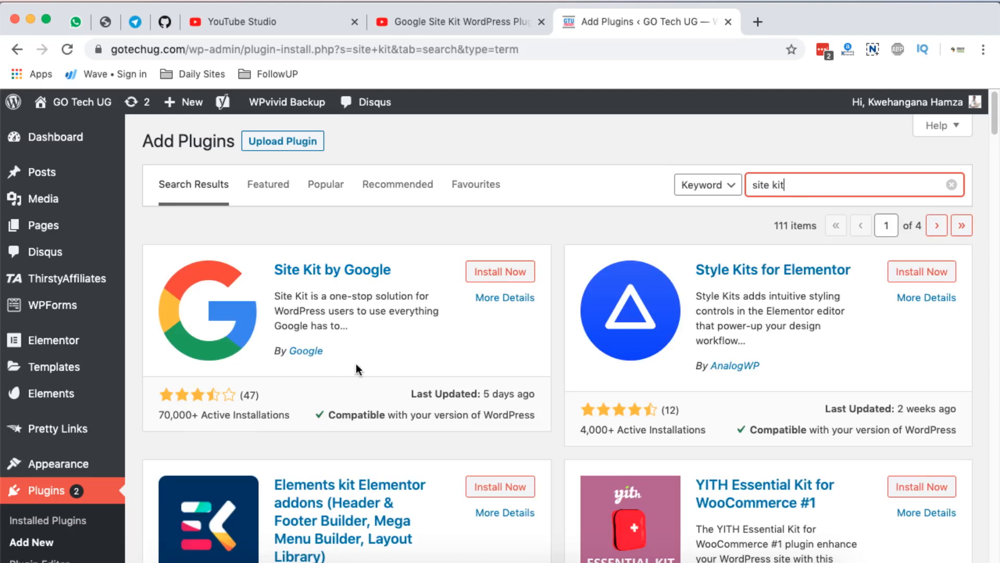
click(499, 272)
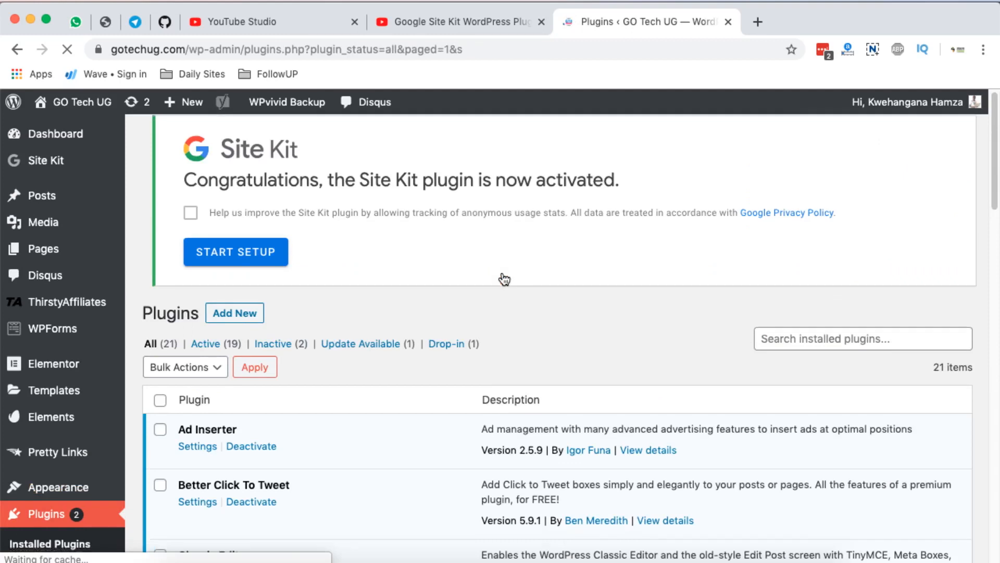
Step: Start the Site Kit setup, sign in with the Google account and allow the requested access to finish connecting the site
scroll(502, 279, down, 2)
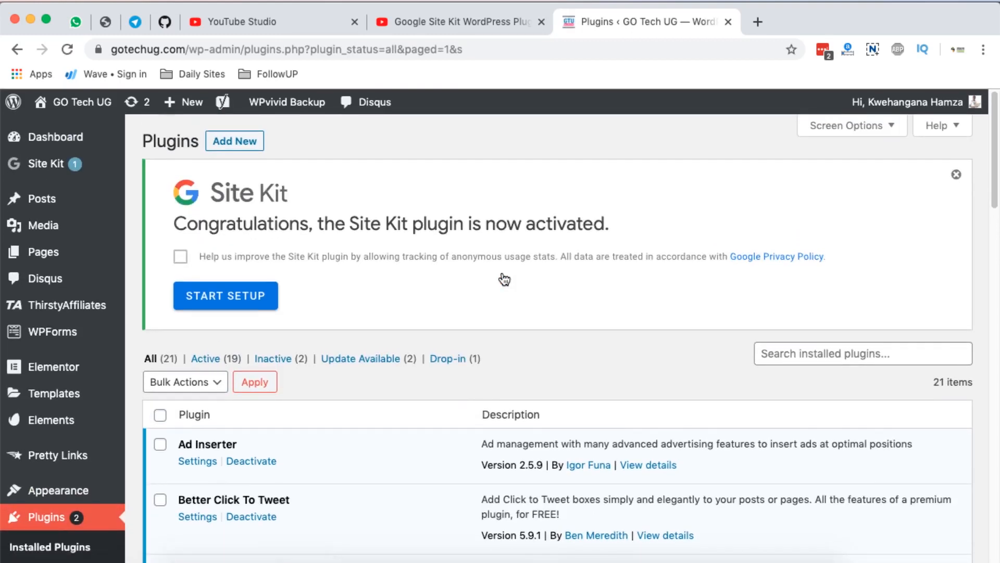
scroll(503, 280, down, 3)
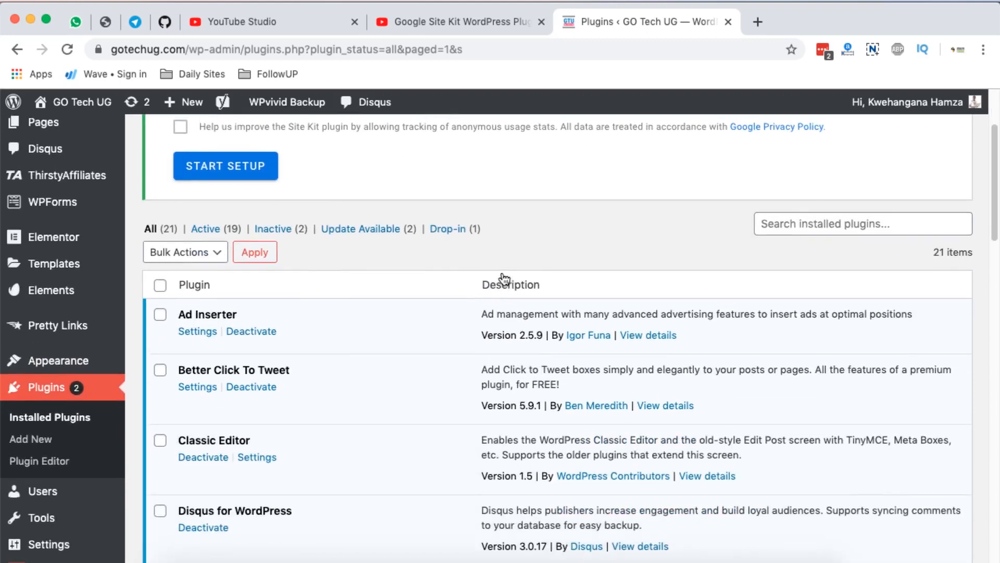
scroll(503, 280, up, 3)
scroll(504, 279, down, 10)
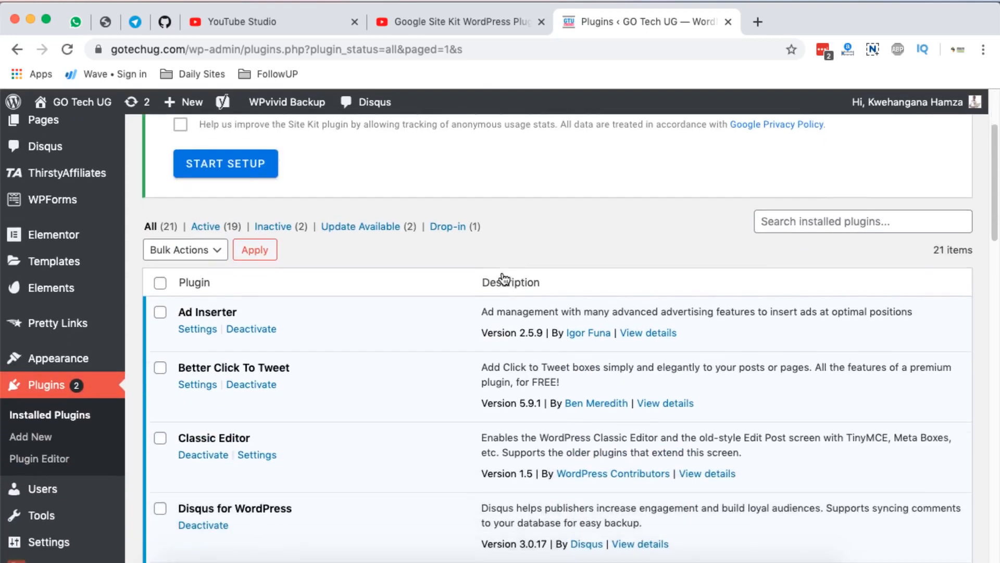
scroll(504, 280, up, 10)
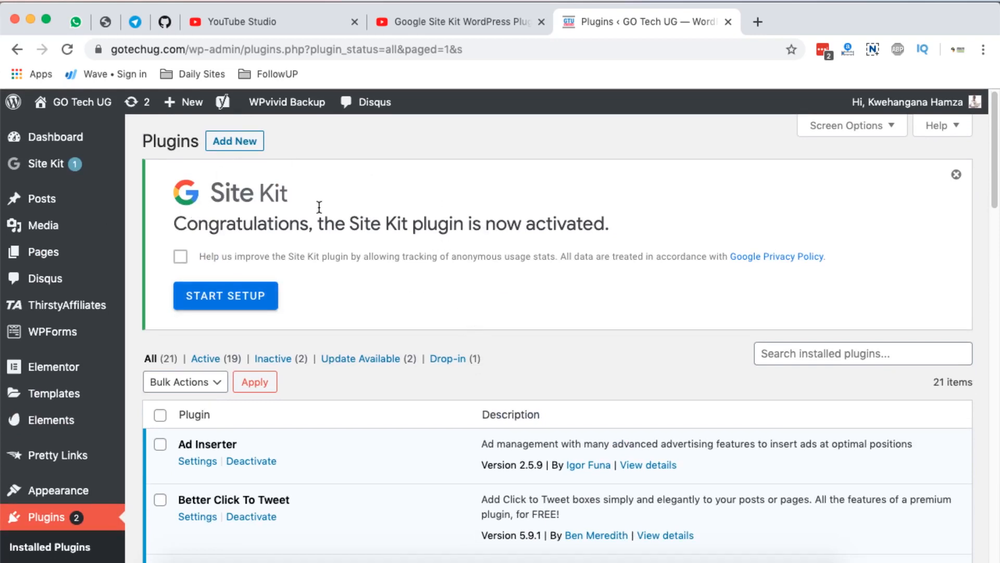
click(244, 305)
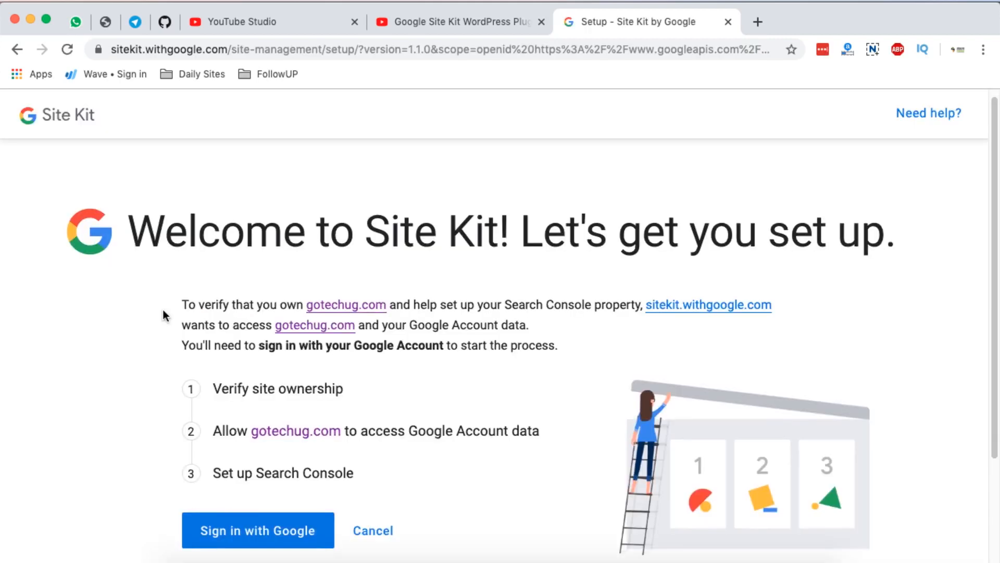
scroll(163, 309, down, 3)
click(248, 461)
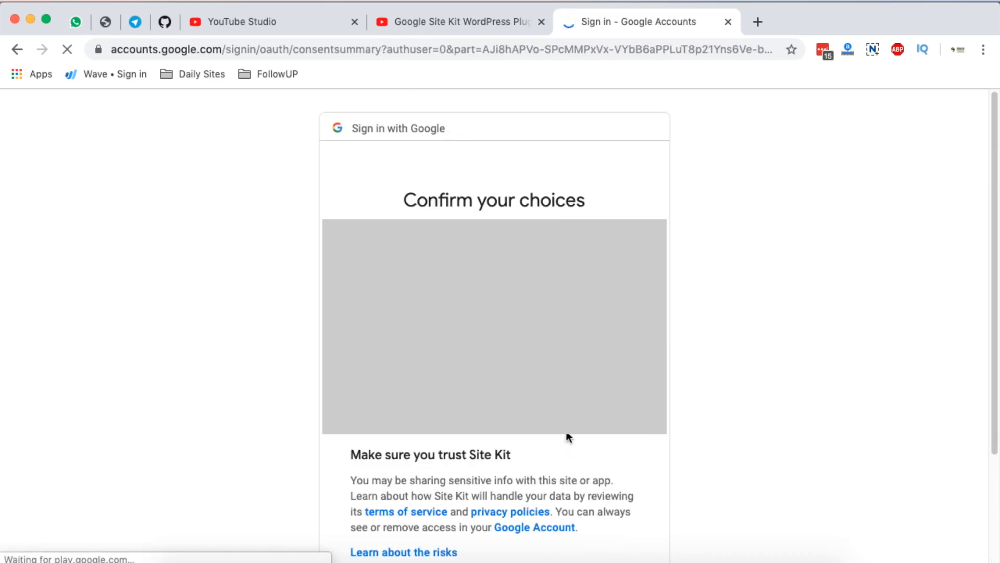
click(591, 452)
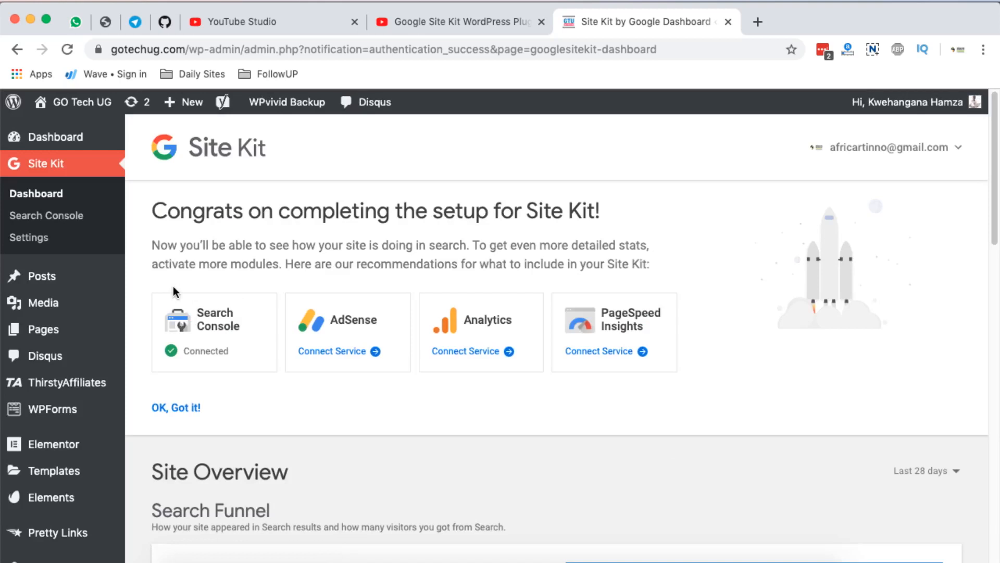
Step: Examine Site Kit's Search Console report, including the overview metrics, clicks and impressions chart, and top search queries
click(55, 214)
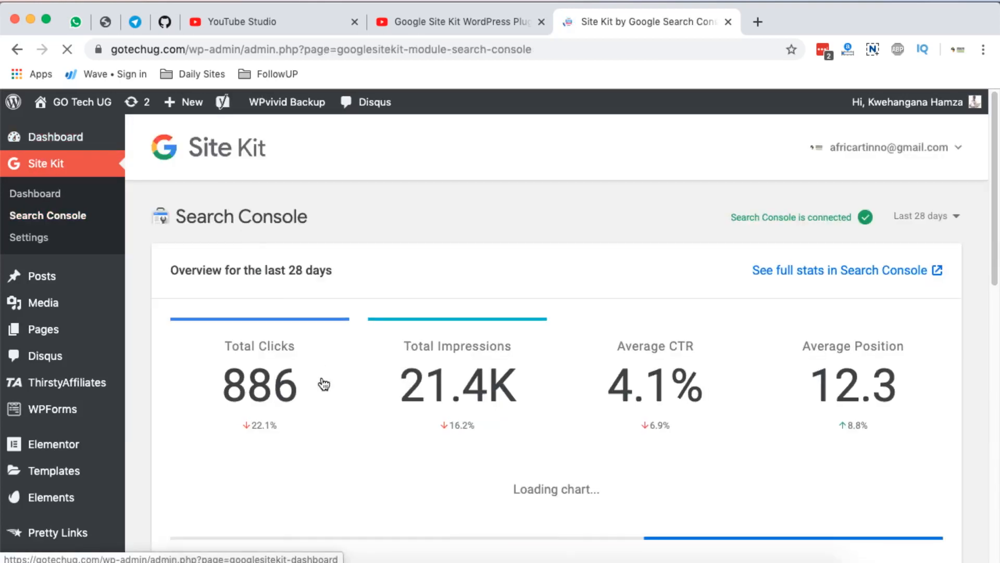
scroll(328, 396, down, 2)
scroll(510, 371, down, 3)
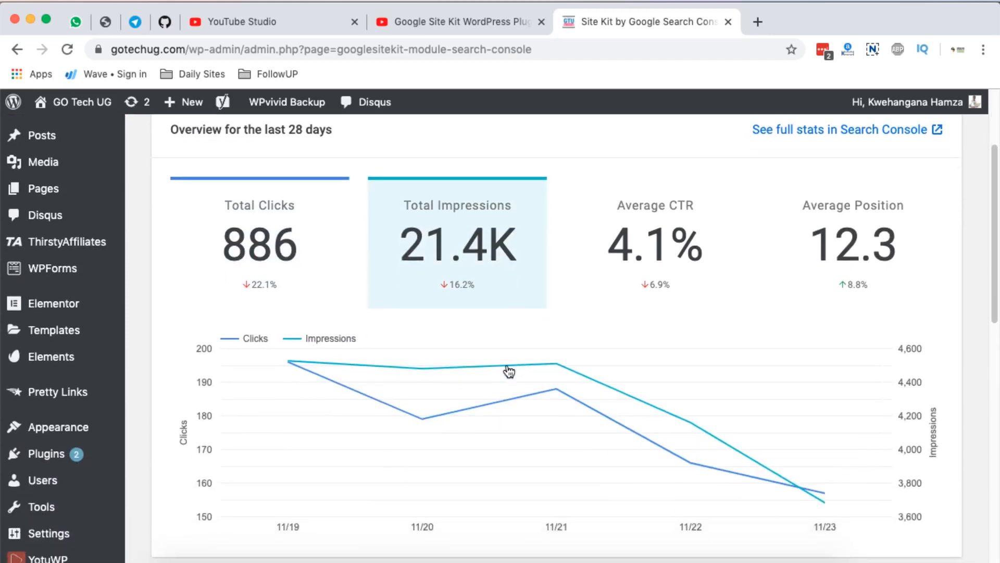
scroll(510, 371, up, 5)
scroll(508, 370, down, 12)
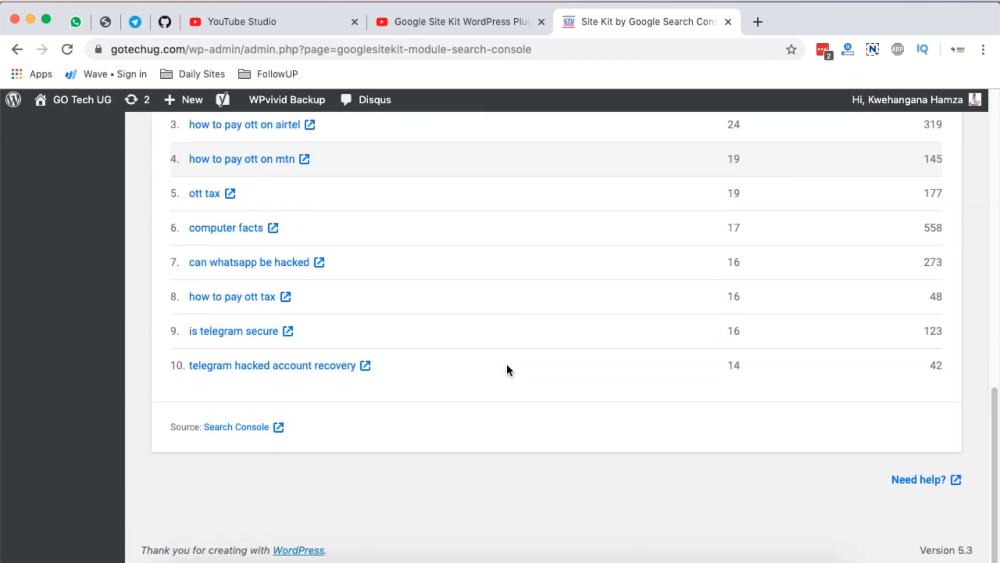
scroll(507, 369, up, 12)
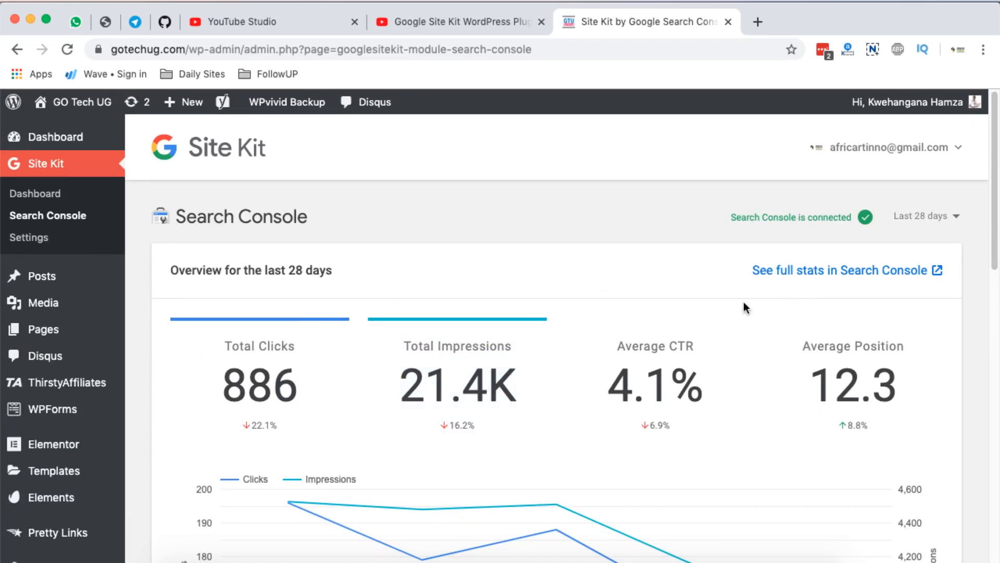
scroll(745, 307, down, 3)
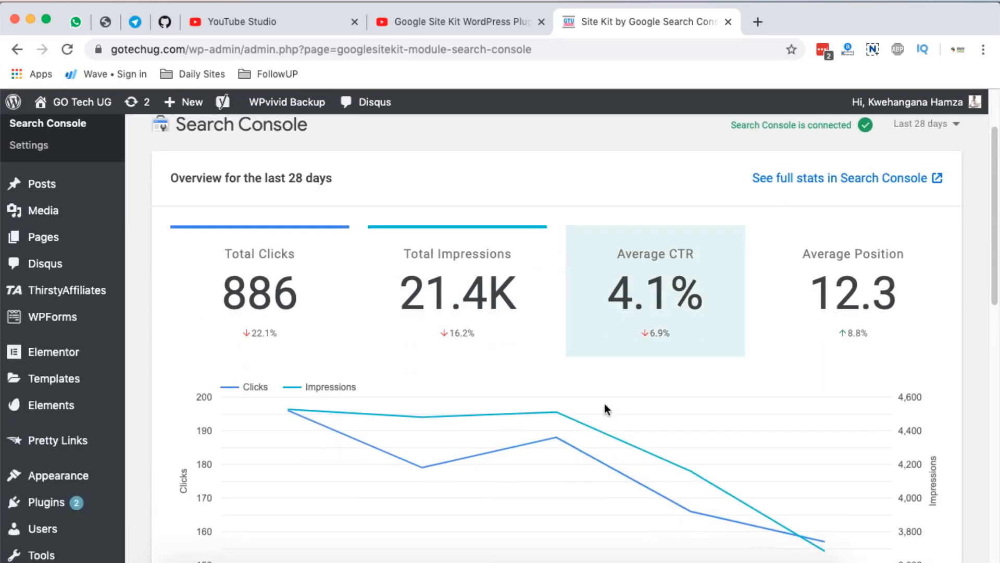
scroll(607, 411, up, 4)
Step: Set the Search Console report's date range to the last 90 days and review its chart and top search queries
click(954, 219)
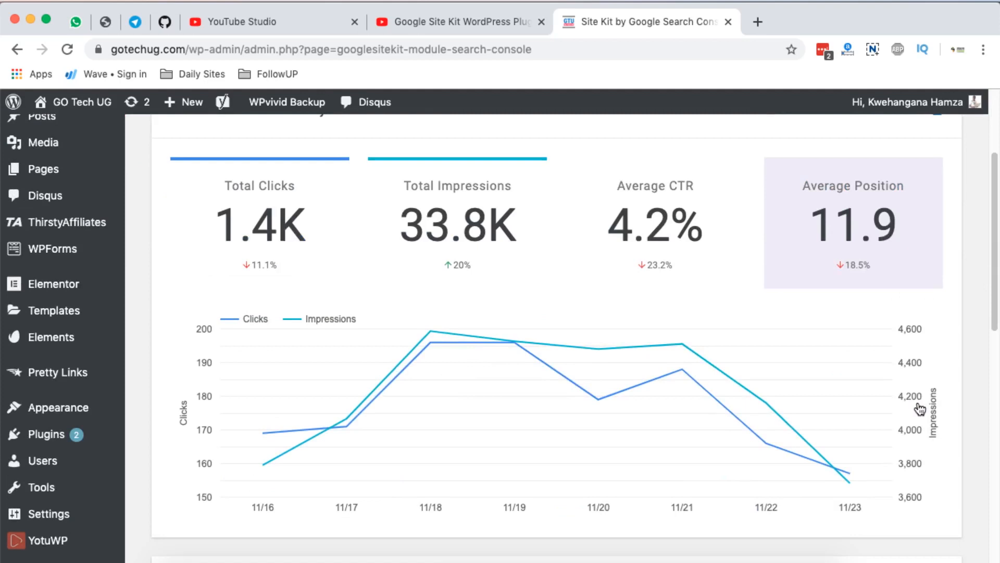
scroll(919, 405, down, 1)
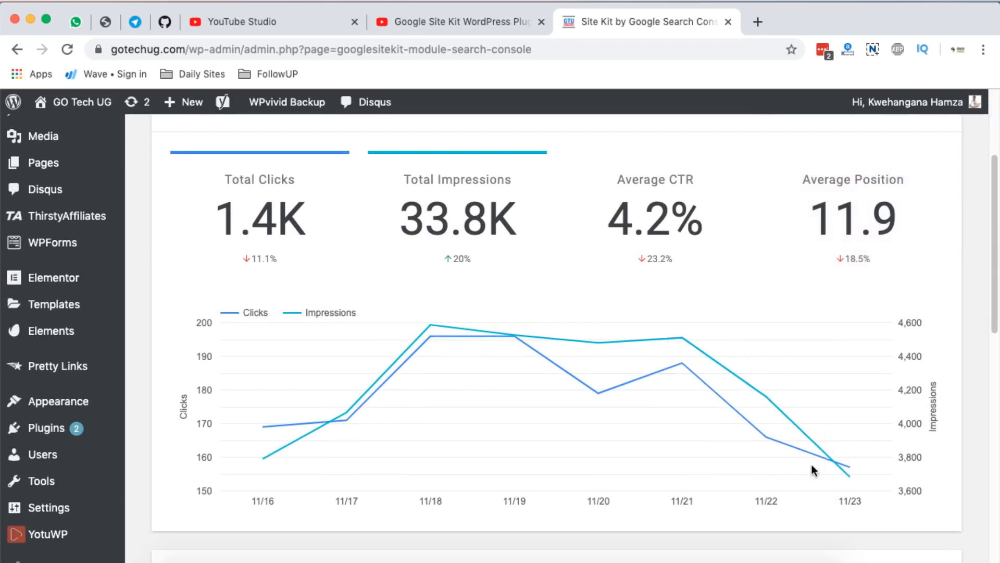
scroll(812, 464, down, 8)
scroll(644, 384, down, 4)
scroll(644, 384, up, 7)
scroll(644, 384, down, 6)
scroll(643, 384, down, 2)
scroll(644, 384, up, 10)
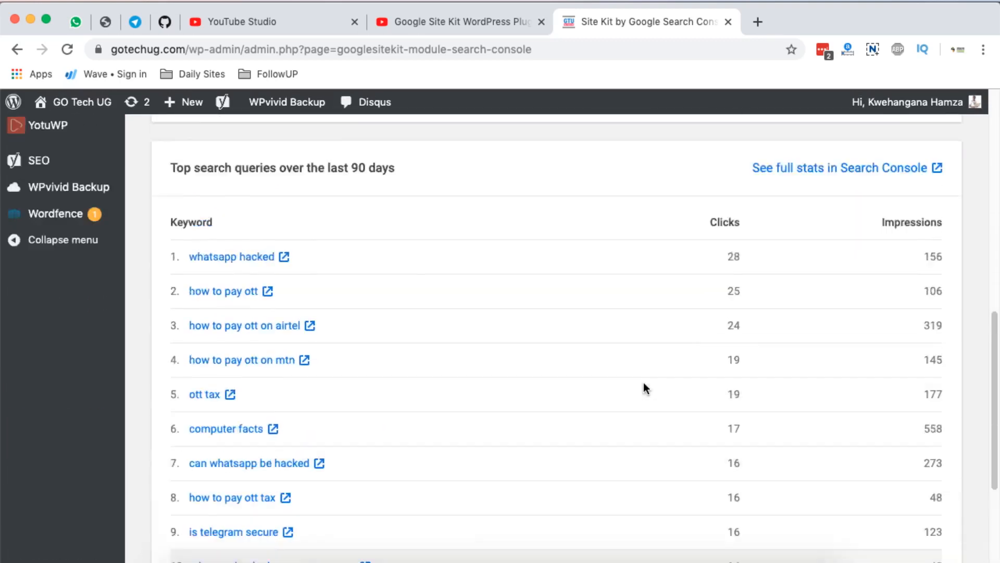
scroll(644, 388, up, 5)
Step: Connect AdSense as an additional service from the Site Kit settings
click(35, 238)
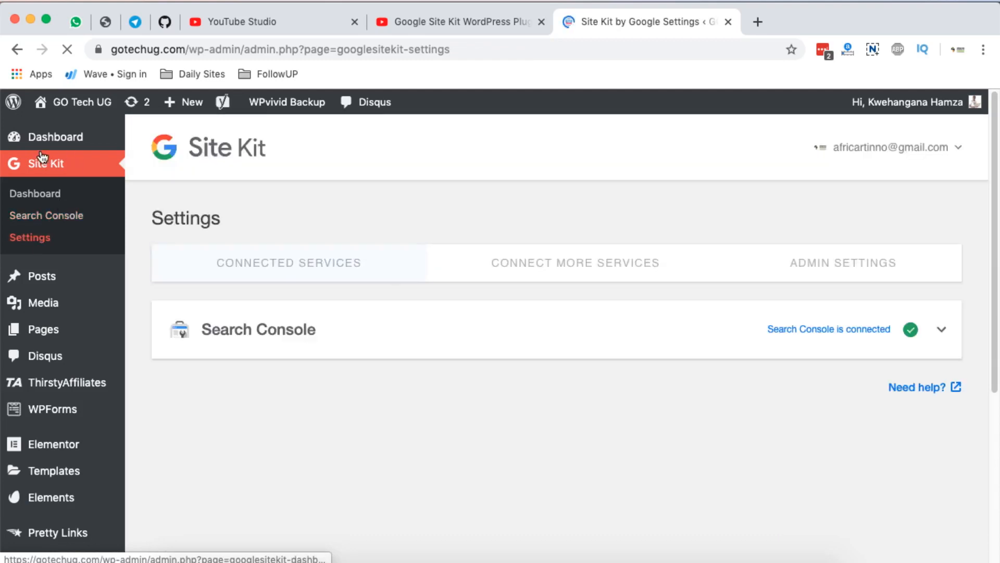
click(573, 267)
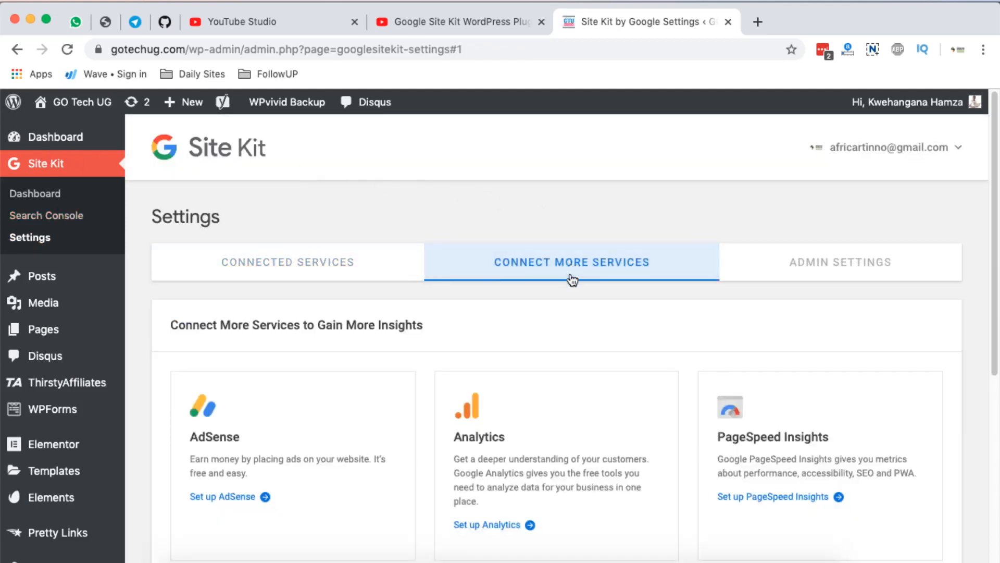
scroll(574, 375, down, 3)
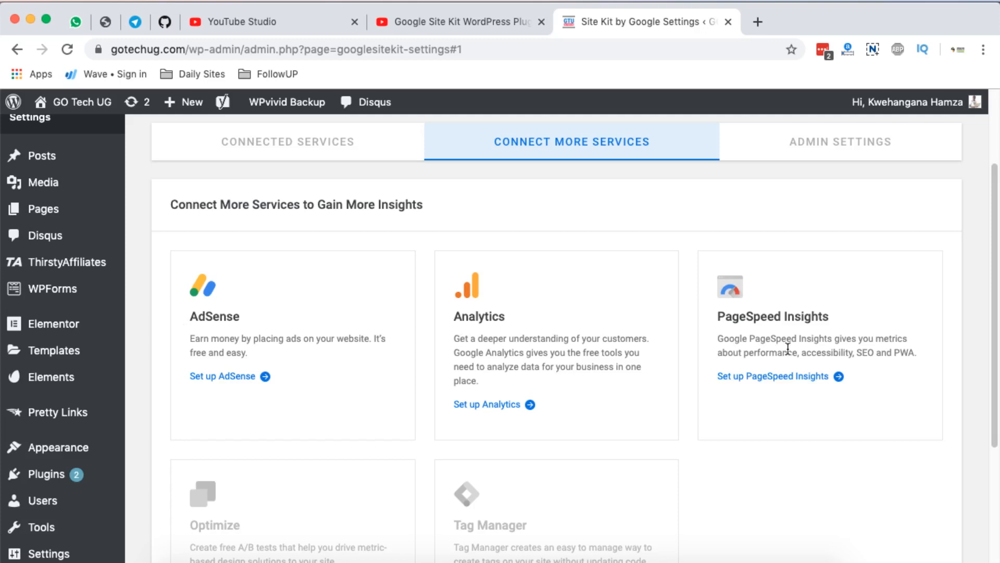
scroll(787, 348, down, 3)
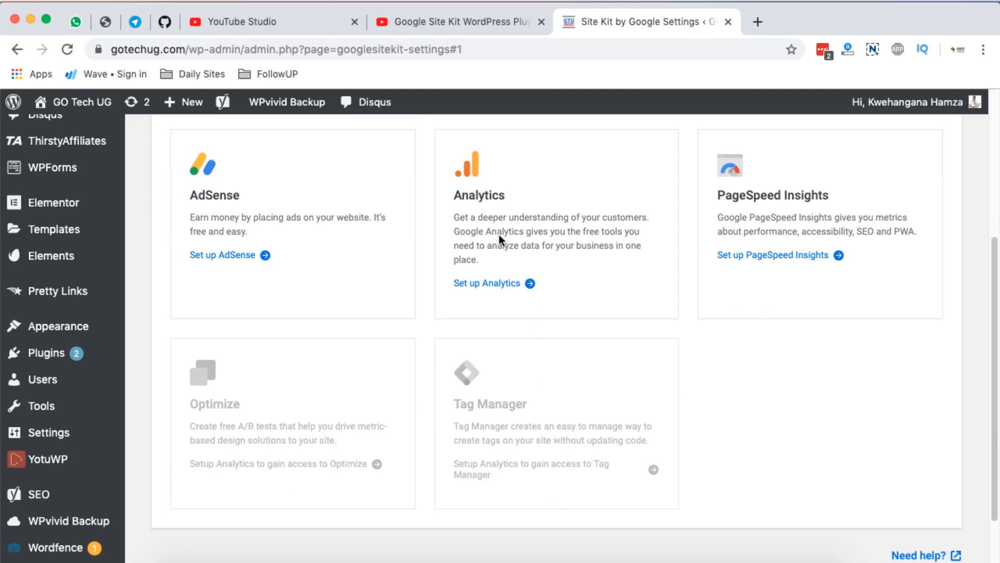
scroll(542, 219, up, 3)
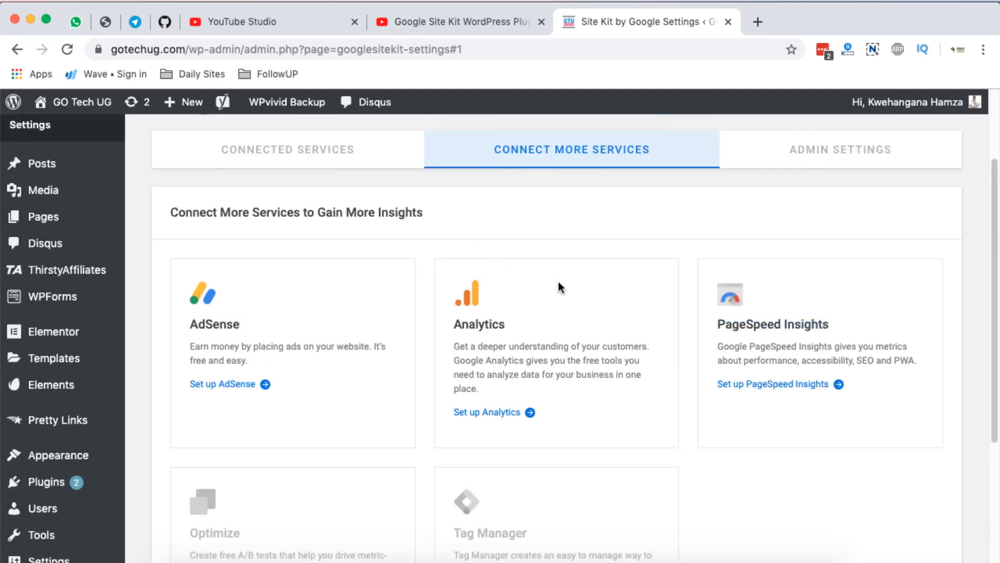
click(215, 386)
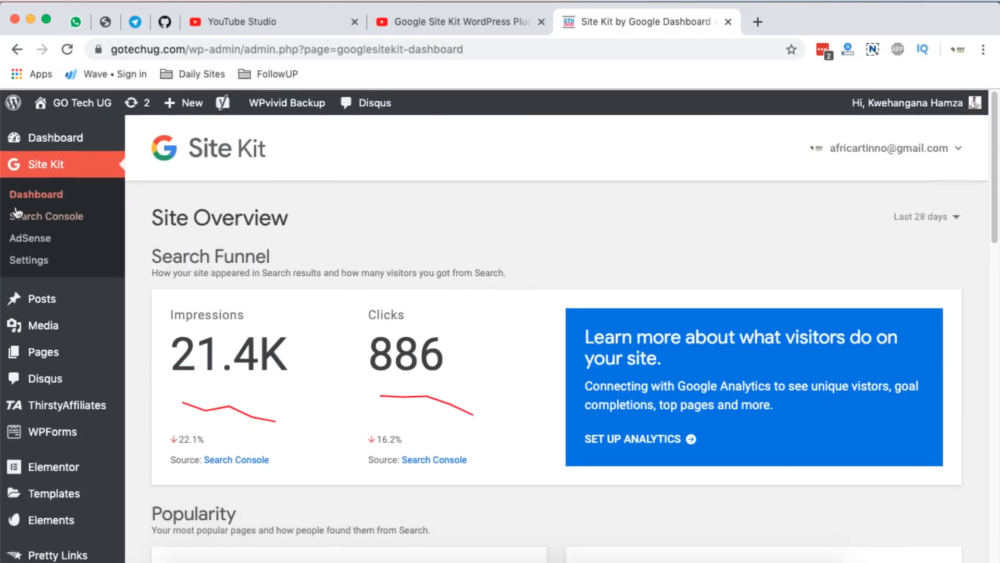
Step: Review the Site Kit dashboard from the site overview and search funnel down to the earnings section
click(56, 199)
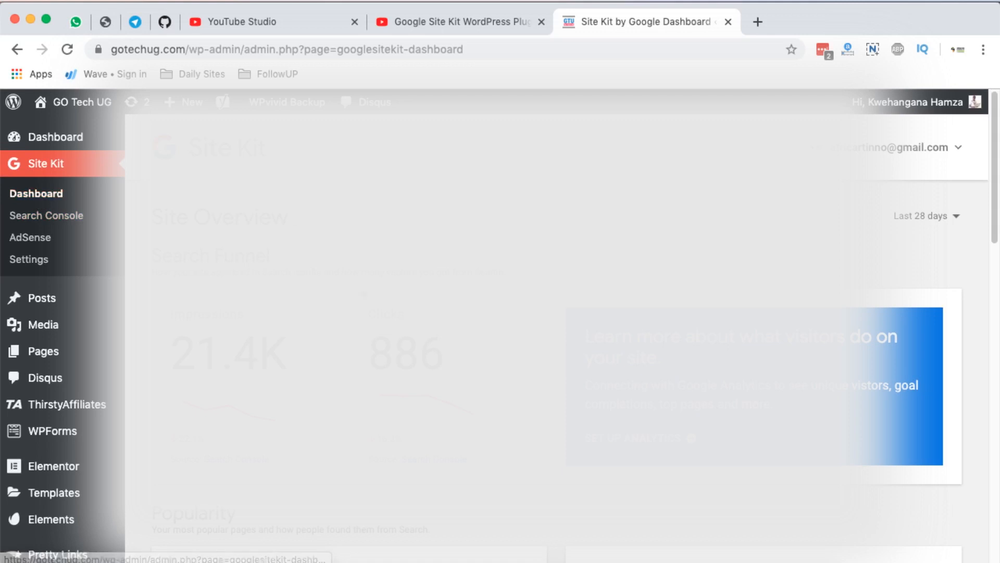
scroll(56, 201, down, 15)
scroll(259, 418, up, 2)
scroll(259, 419, down, 2)
scroll(259, 418, up, 3)
scroll(260, 418, down, 1)
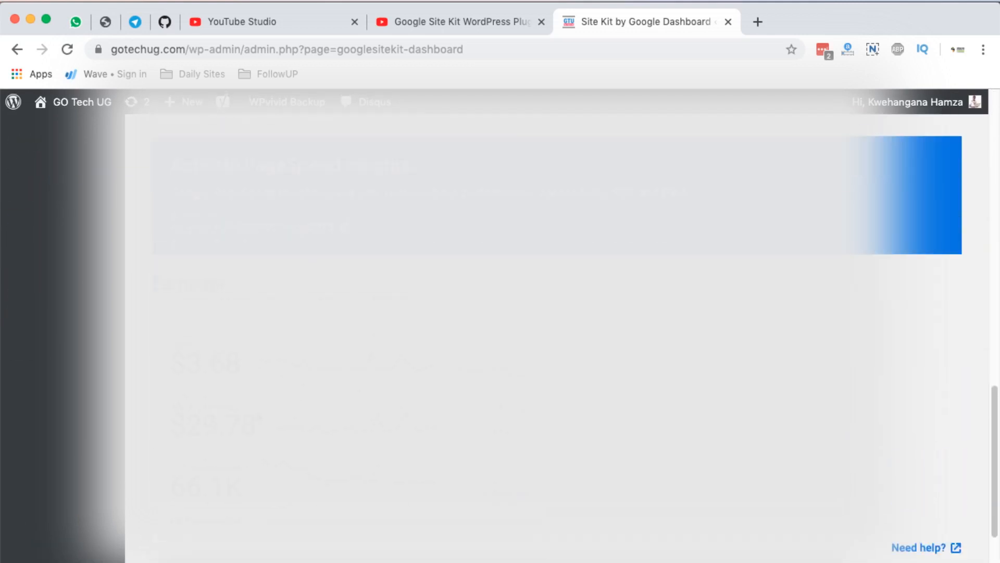
scroll(259, 419, down, 2)
scroll(259, 418, up, 13)
scroll(260, 419, down, 13)
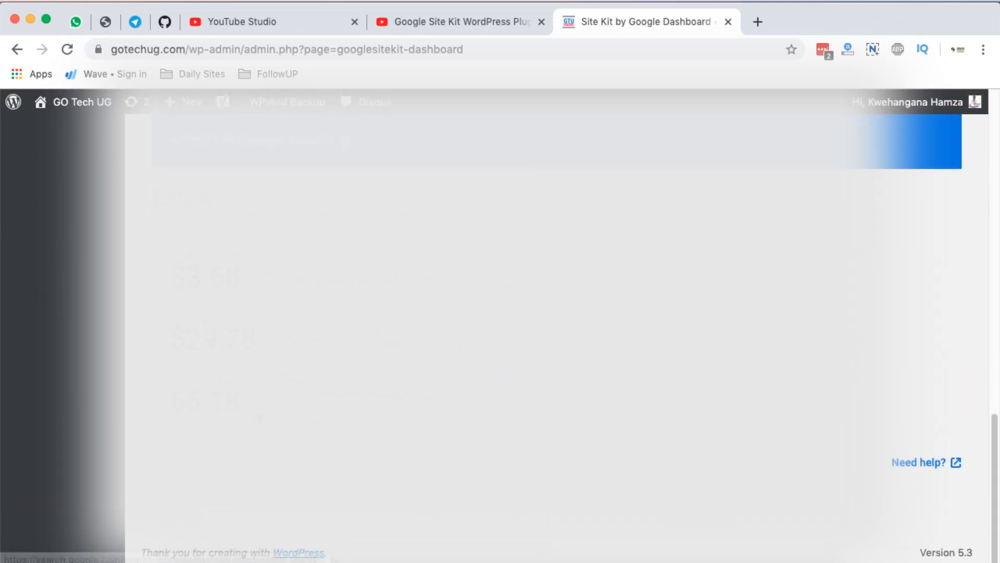
scroll(260, 419, up, 13)
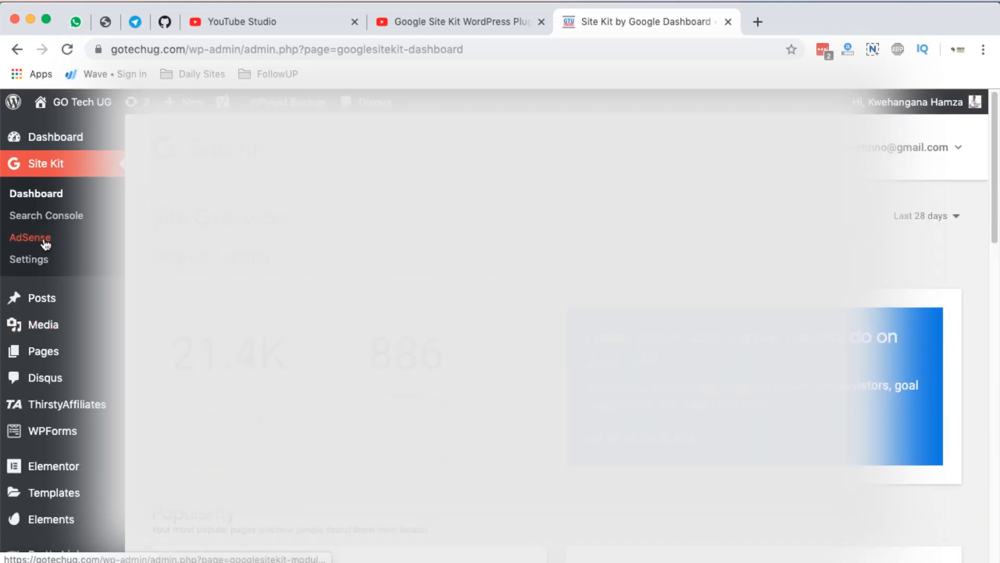
Step: Review the earnings and performance figures in Site Kit's AdSense report
click(46, 244)
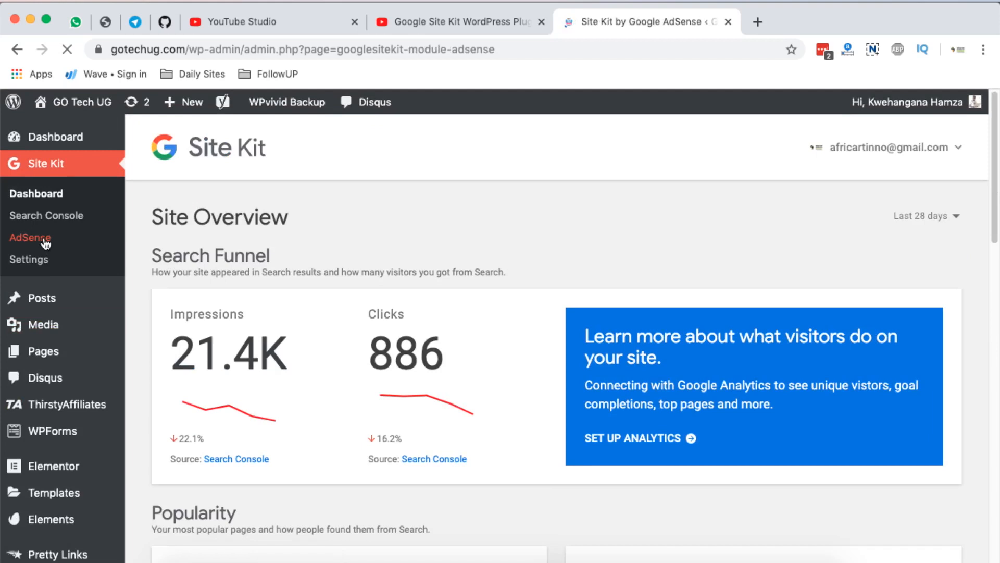
scroll(501, 323, down, 6)
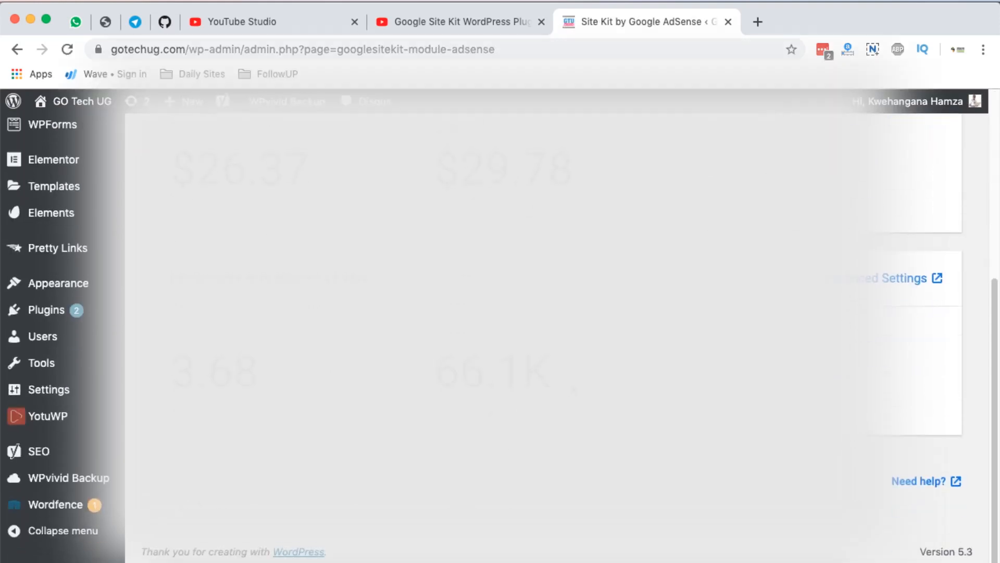
scroll(500, 323, up, 6)
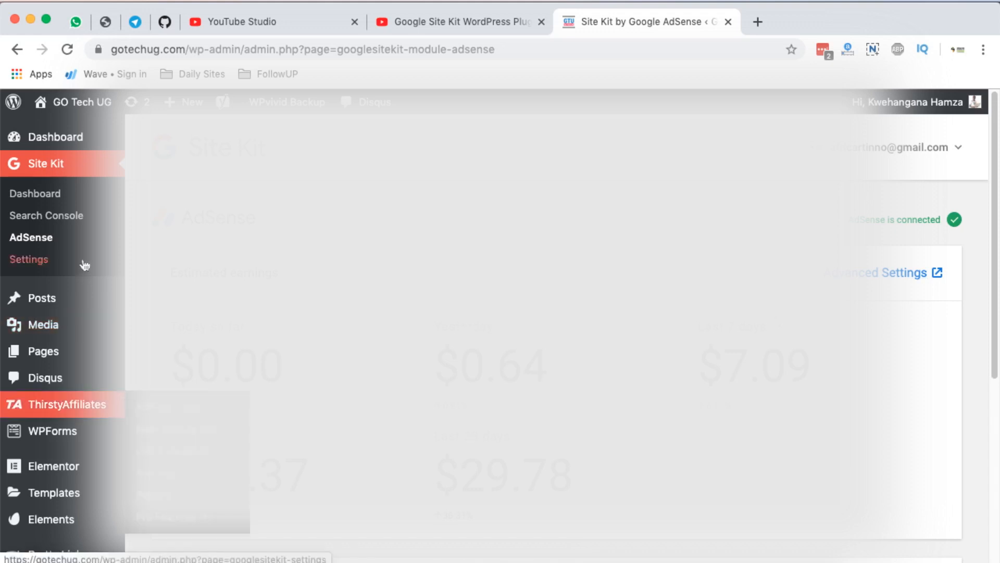
Step: Start setting up Analytics from Site Kit's additional services and allow Site Kit the requested Google account permissions
click(27, 263)
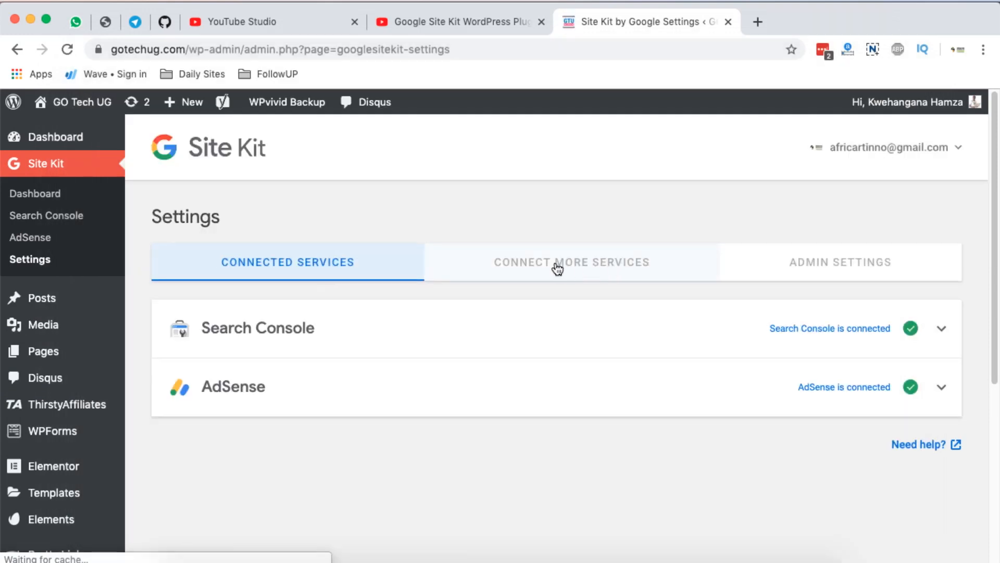
click(558, 268)
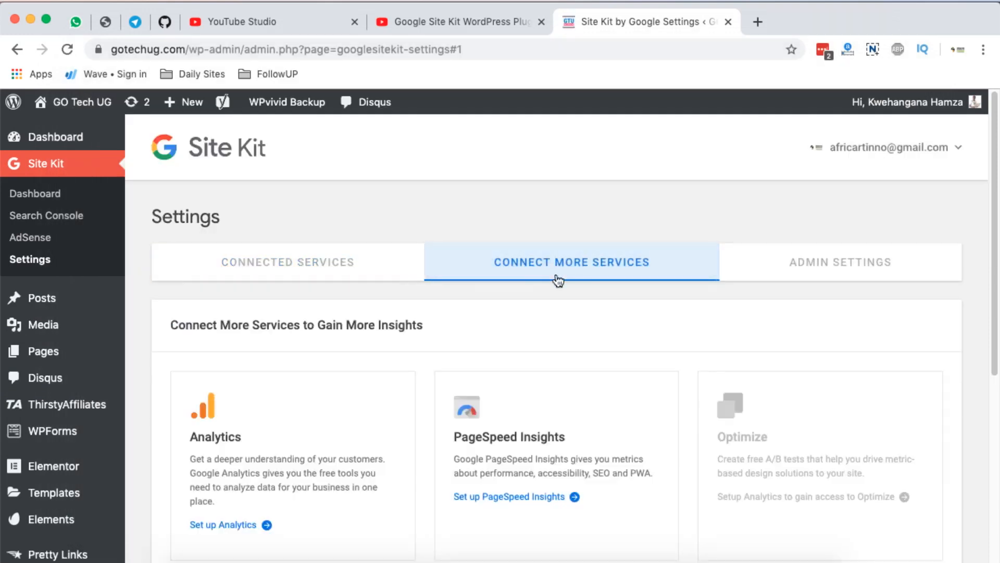
scroll(587, 536, down, 3)
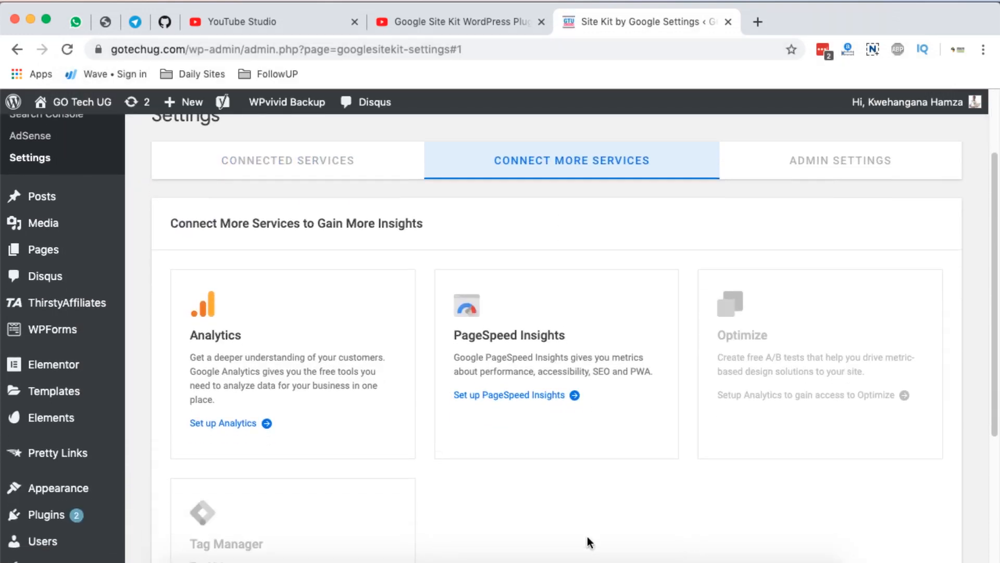
click(201, 428)
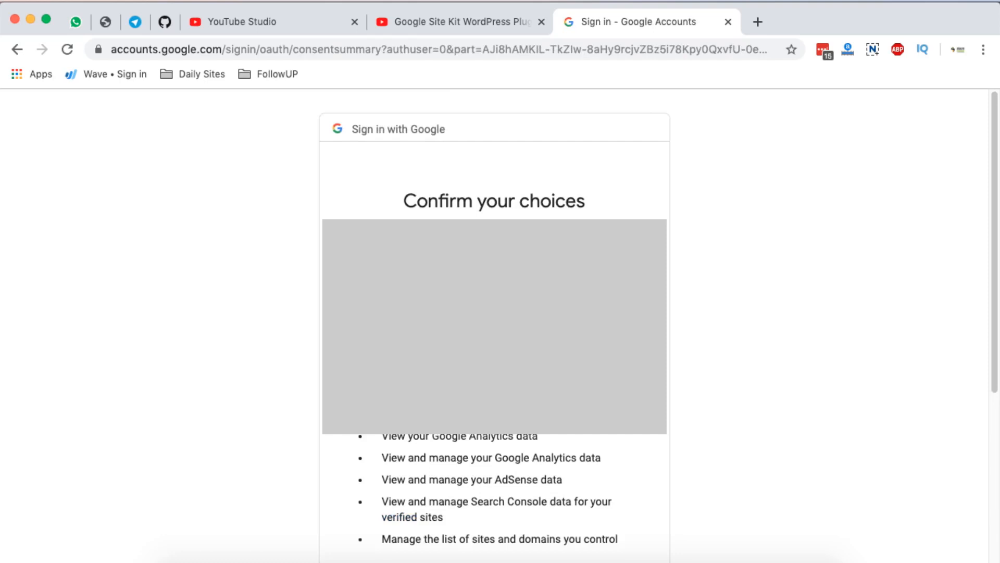
scroll(426, 320, down, 5)
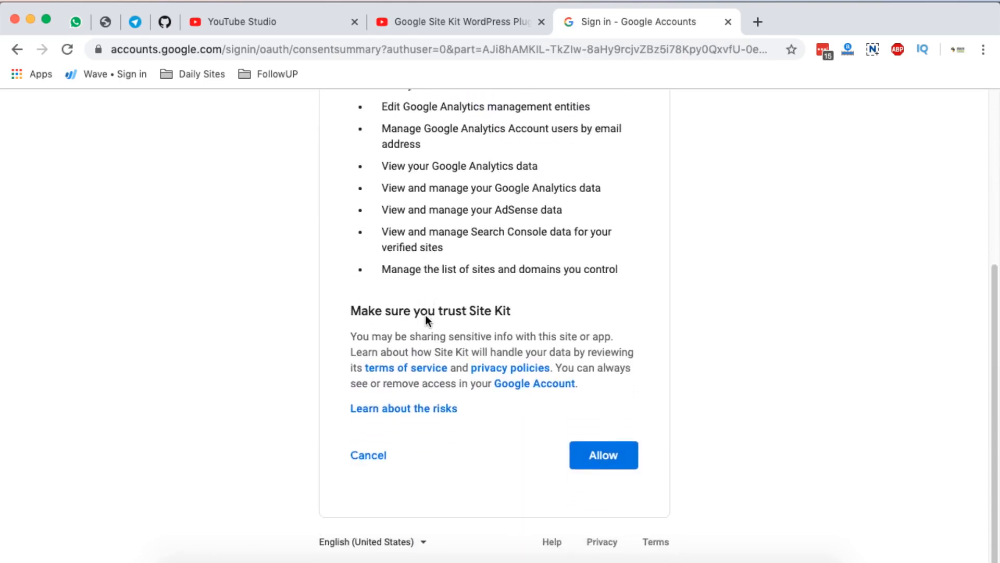
click(586, 463)
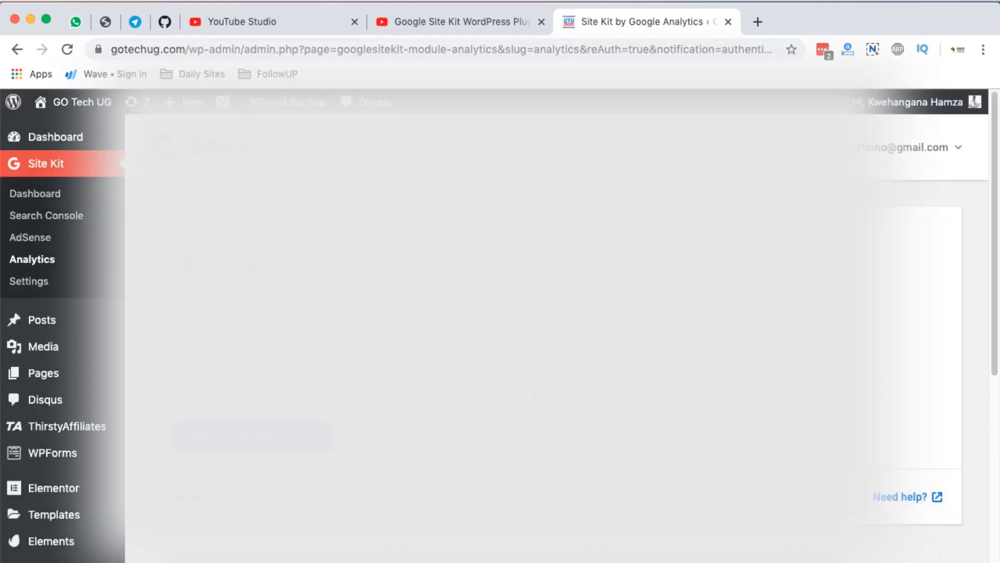
Step: Choose the site's property in the Analytics setup form and complete the Analytics configuration
scroll(522, 437, down, 5)
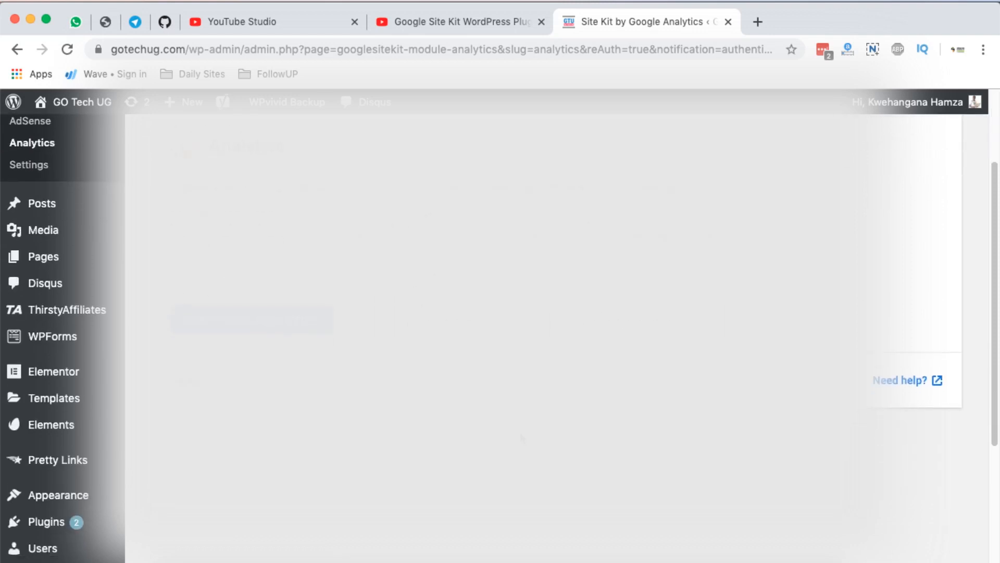
scroll(523, 437, up, 3)
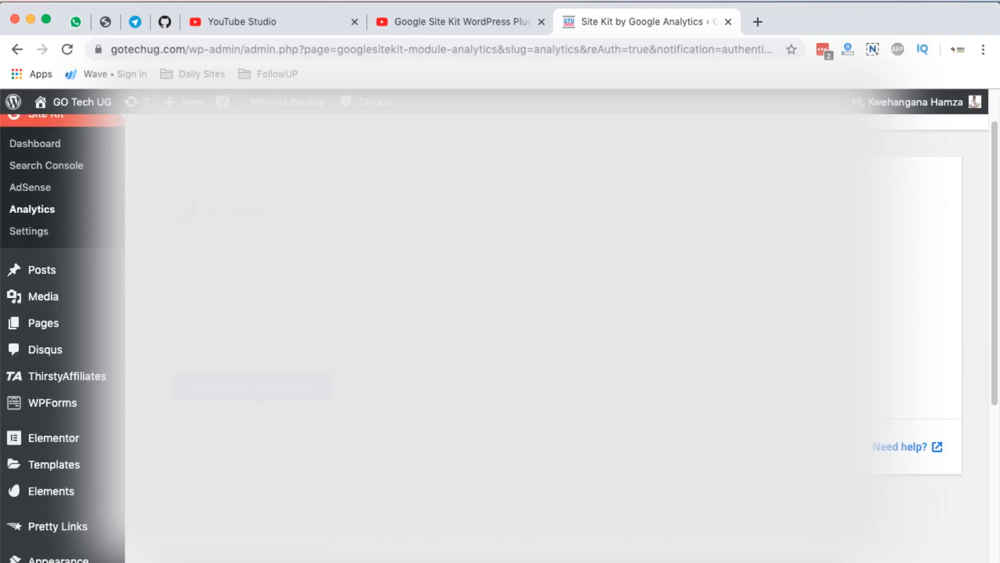
click(508, 307)
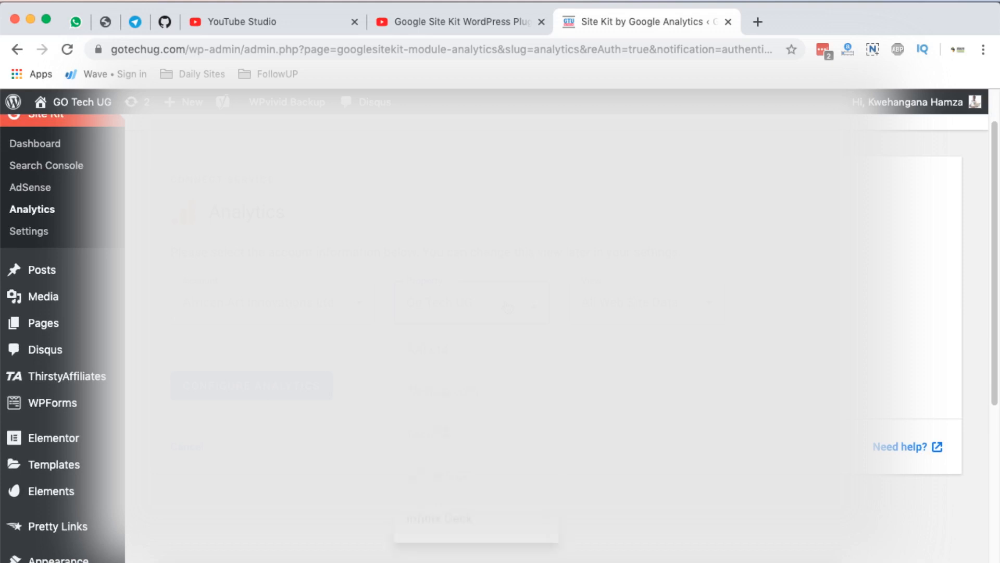
click(508, 307)
click(462, 306)
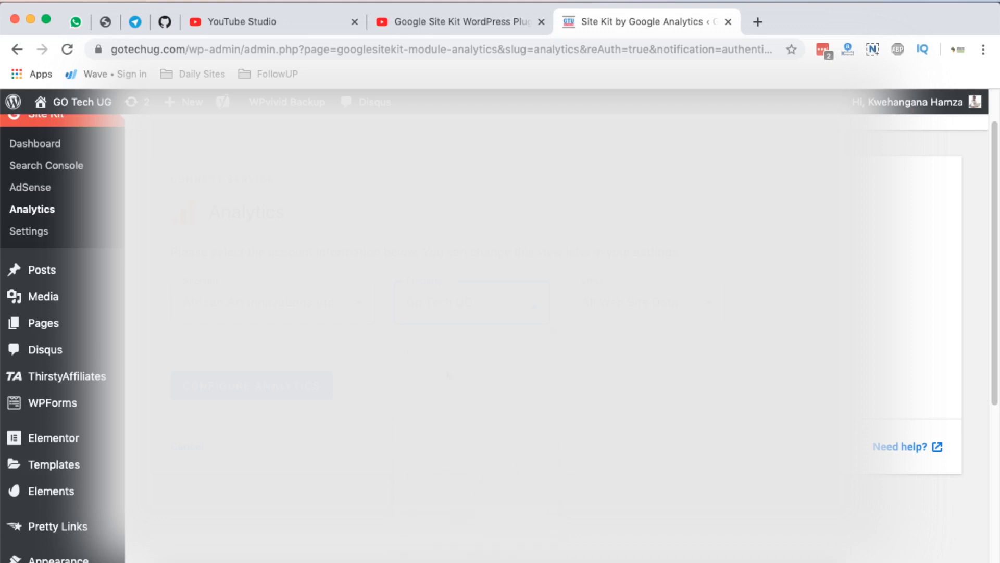
click(467, 396)
scroll(417, 401, up, 2)
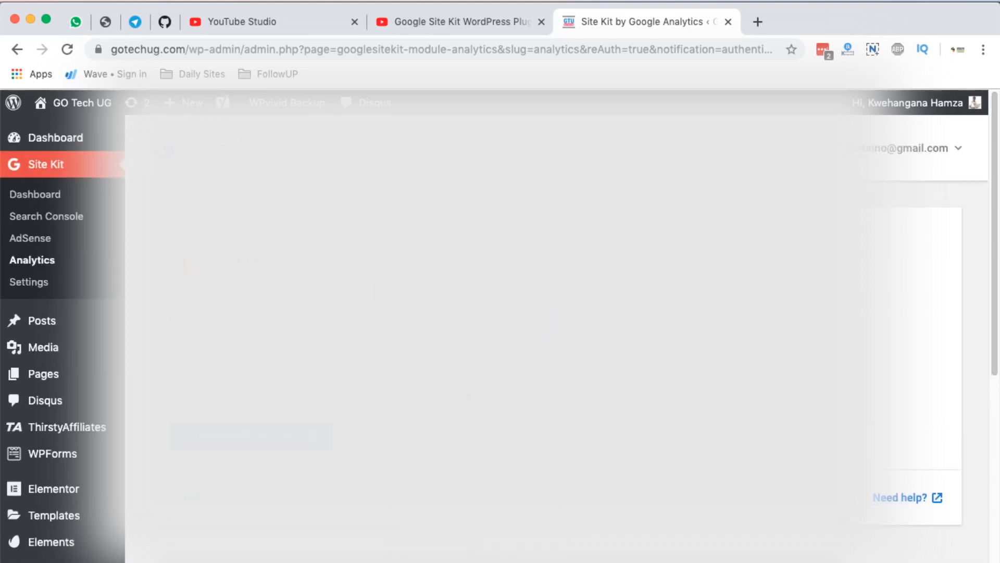
click(267, 436)
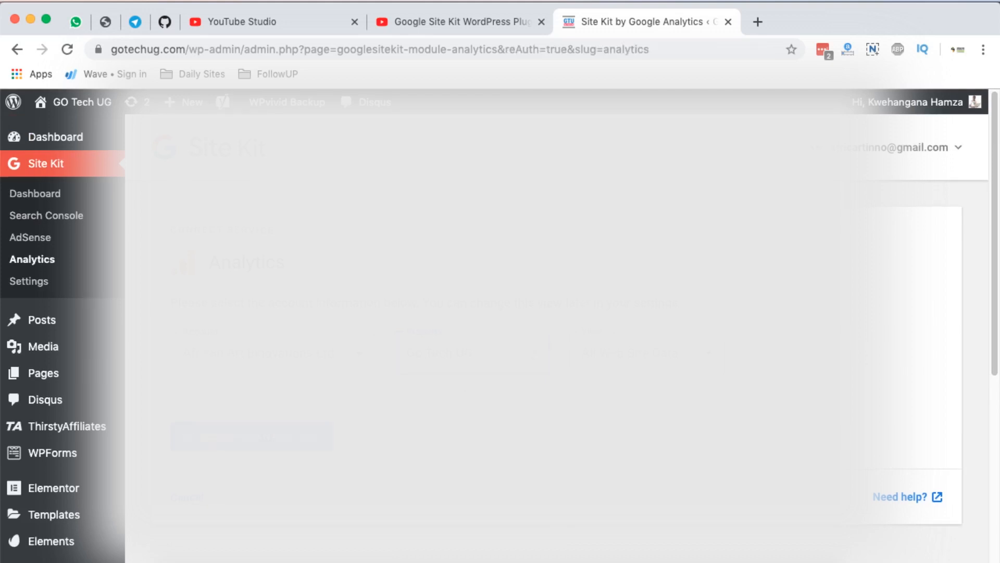
Step: Review the All Traffic breakdown and the Search Funnel figures on the Site Kit dashboard
scroll(328, 452, down, 6)
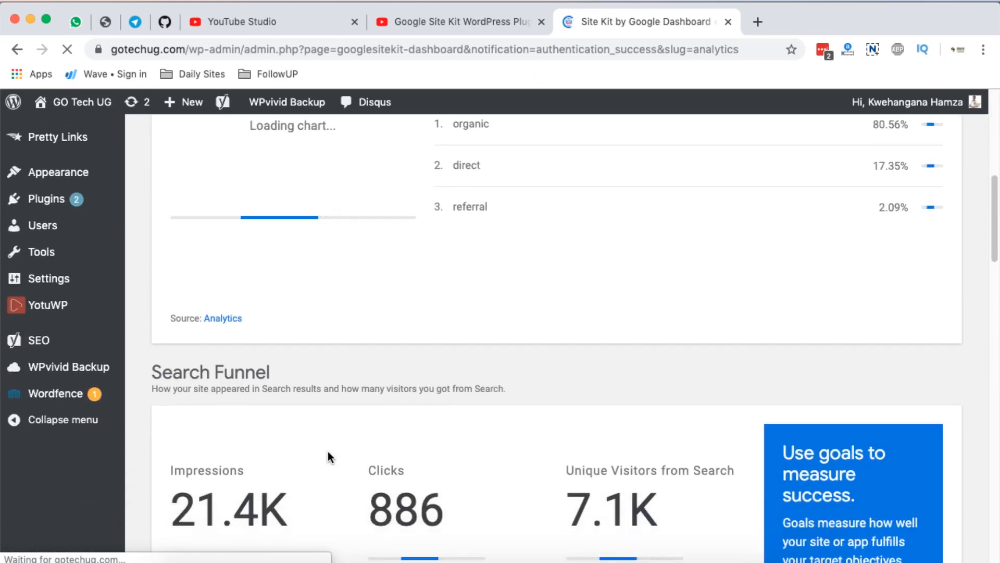
scroll(328, 451, up, 3)
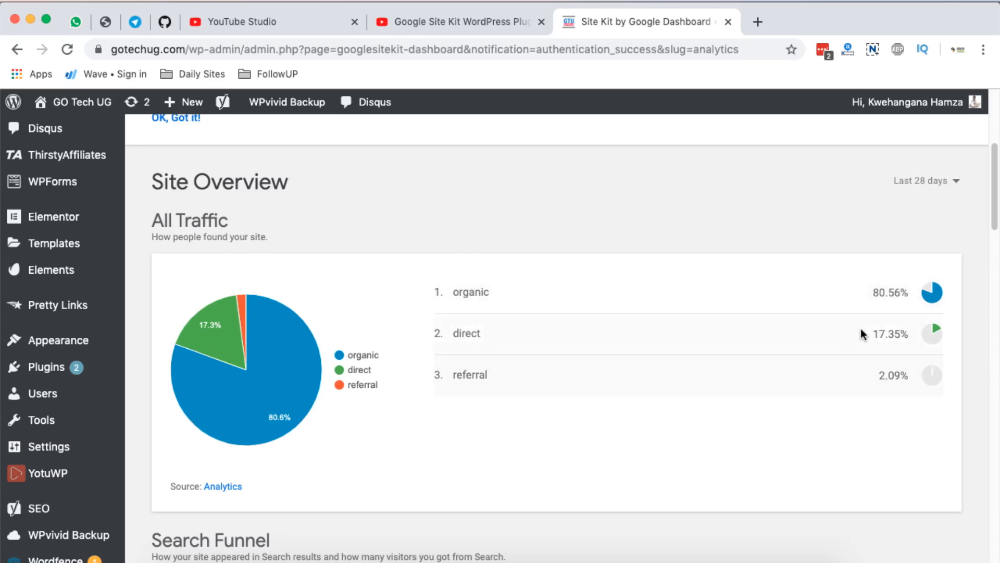
scroll(575, 359, down, 3)
scroll(575, 353, down, 6)
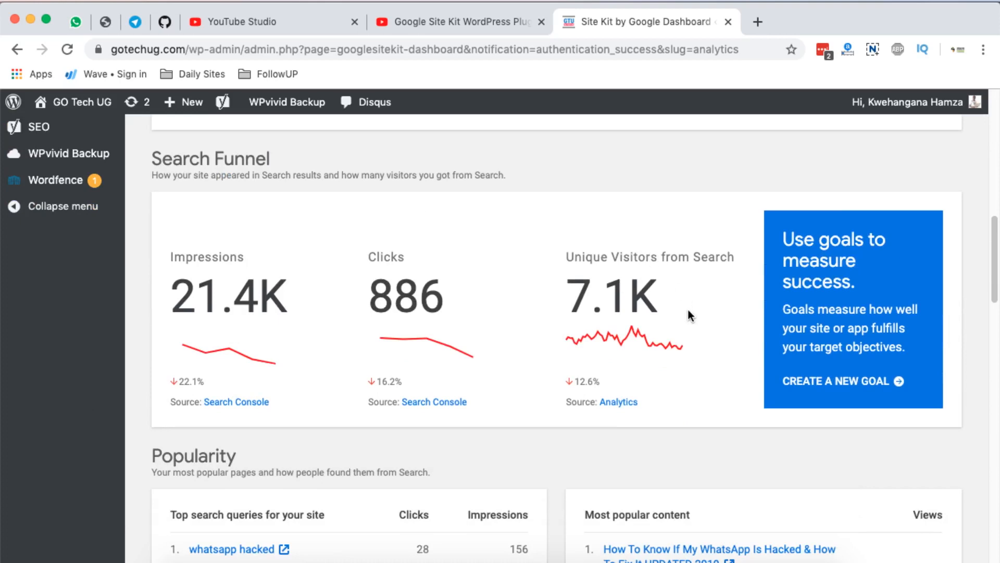
scroll(693, 320, down, 1)
Step: Review the dashboard's top search queries, most popular content and AdSense earnings
scroll(679, 284, down, 5)
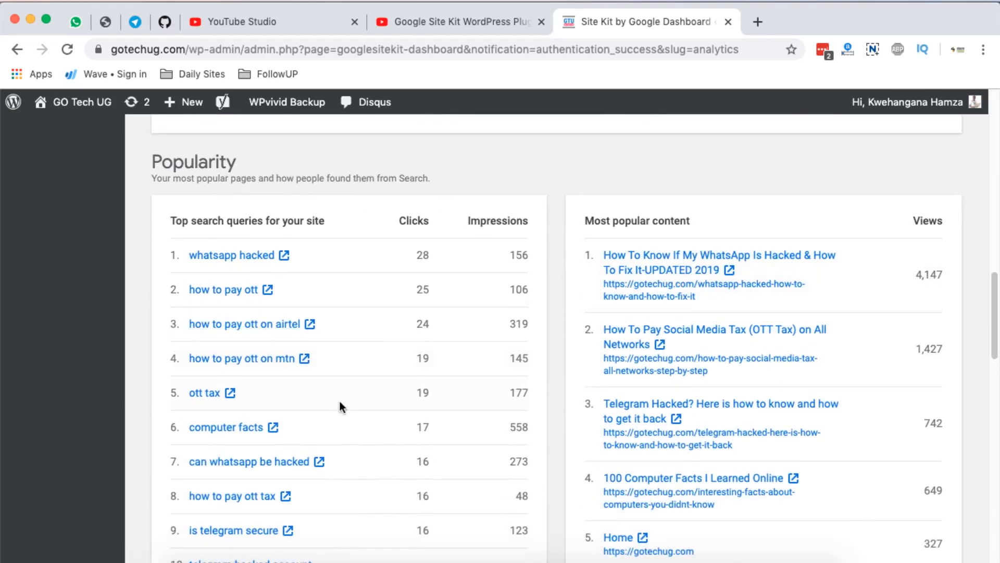
scroll(338, 404, down, 3)
scroll(340, 404, up, 5)
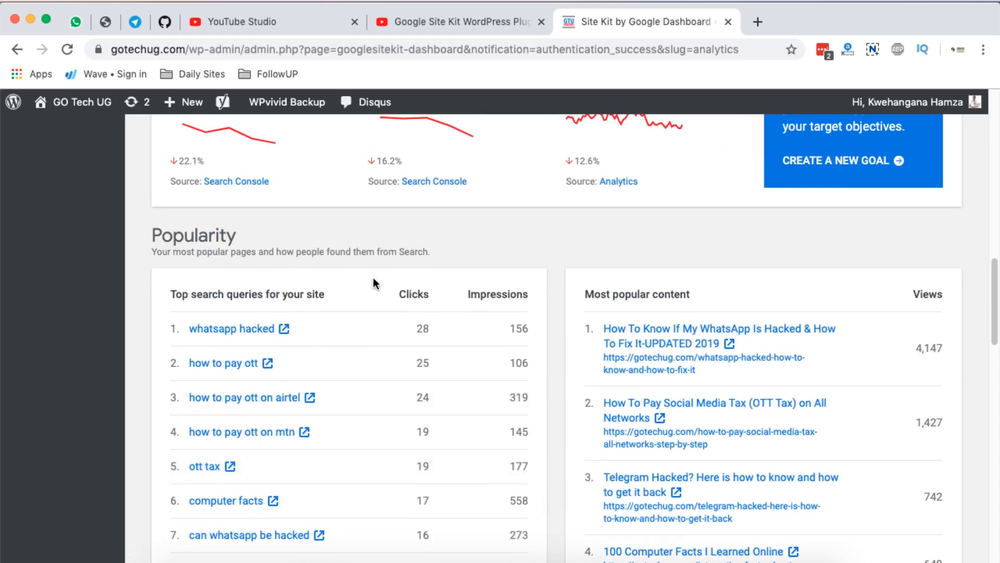
scroll(374, 282, down, 2)
scroll(581, 436, down, 15)
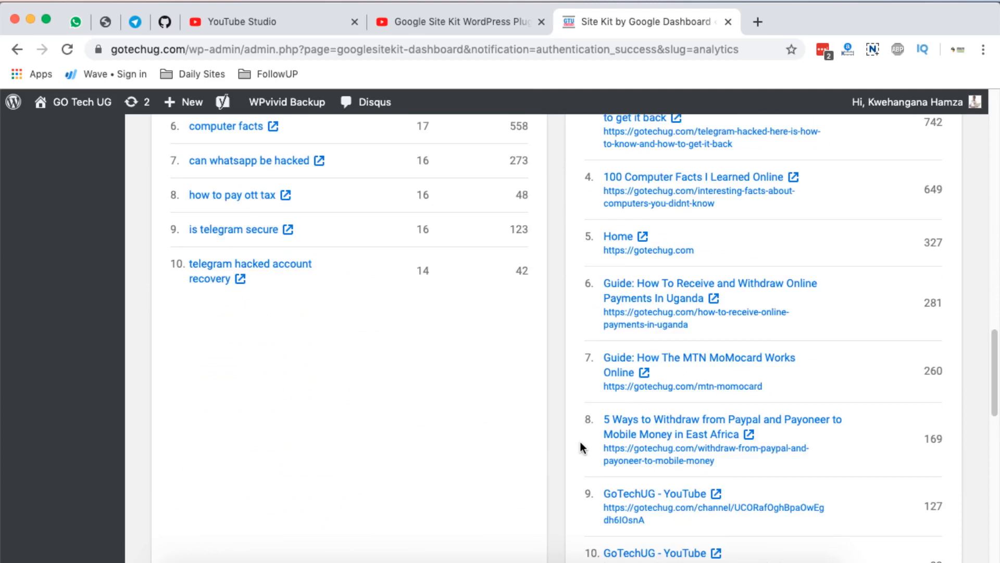
scroll(579, 442, down, 3)
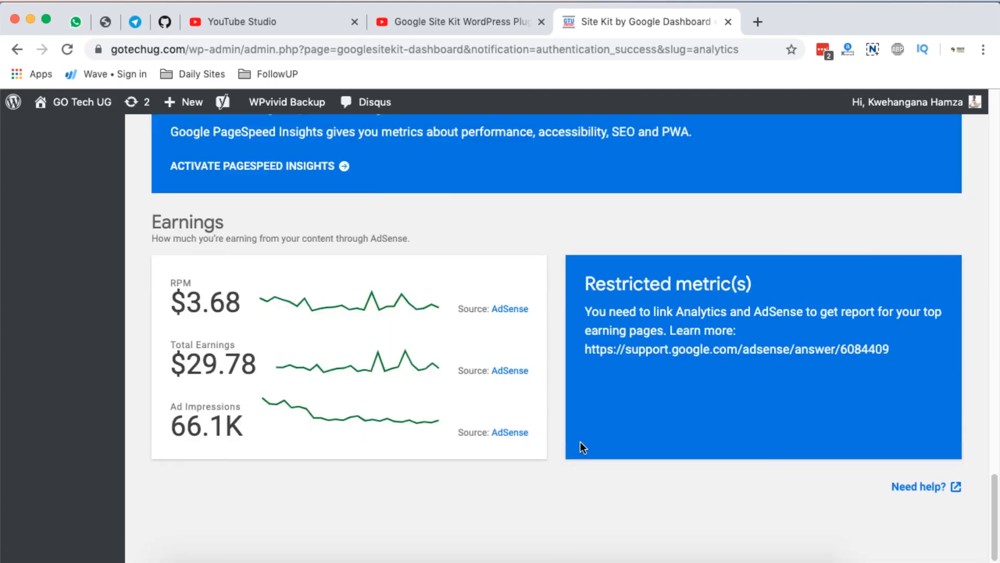
scroll(573, 442, up, 20)
scroll(133, 326, up, 6)
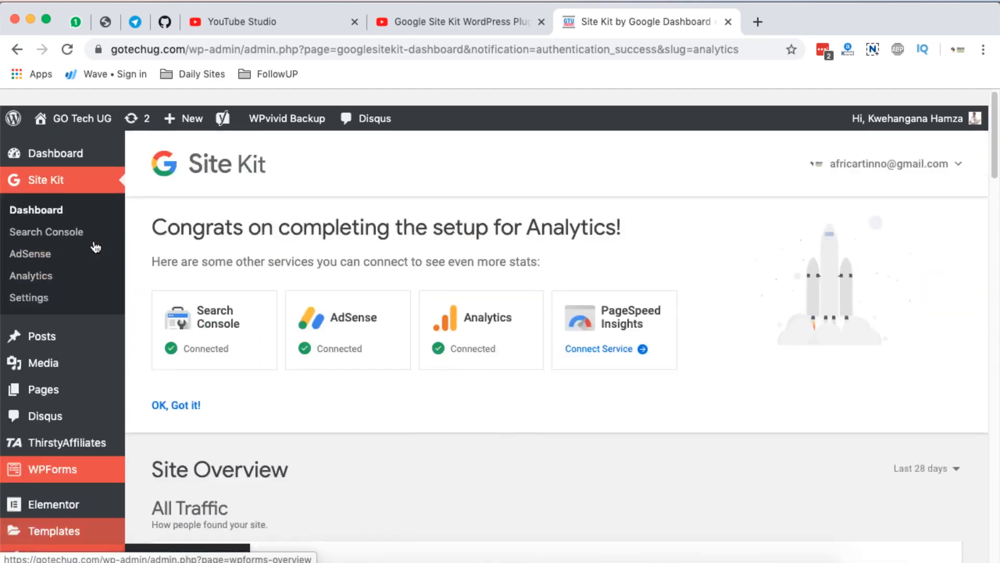
Step: Connect PageSpeed Insights as an additional service from the Site Kit settings
click(32, 286)
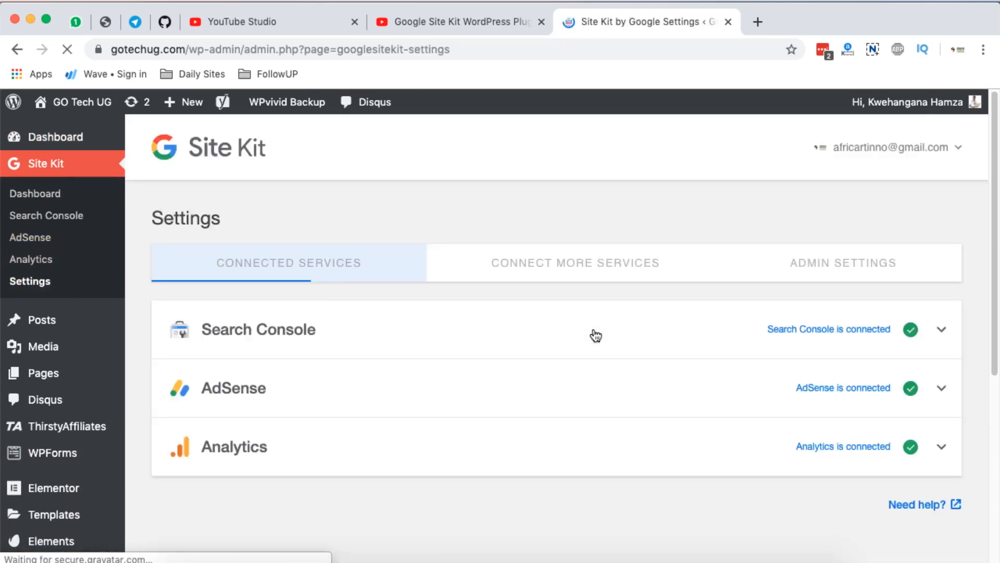
click(575, 275)
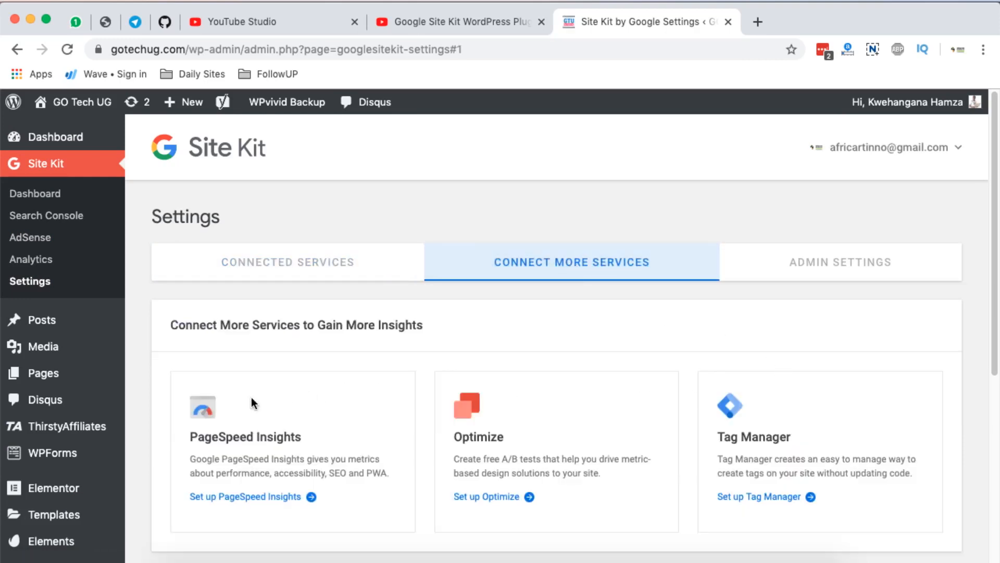
click(239, 500)
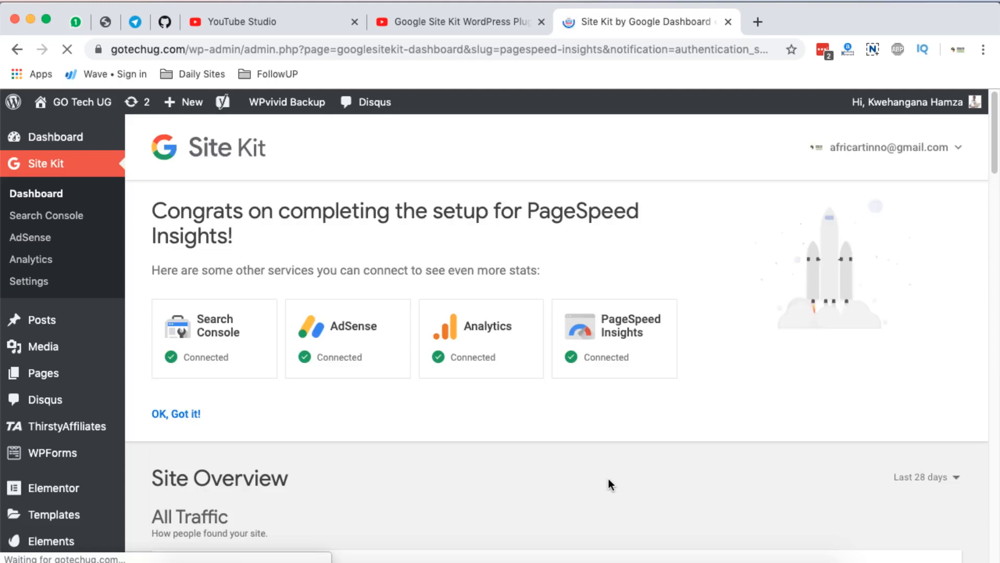
Step: Review the dashboard's service connections and the mobile and desktop results in its Speed section
scroll(608, 478, down, 5)
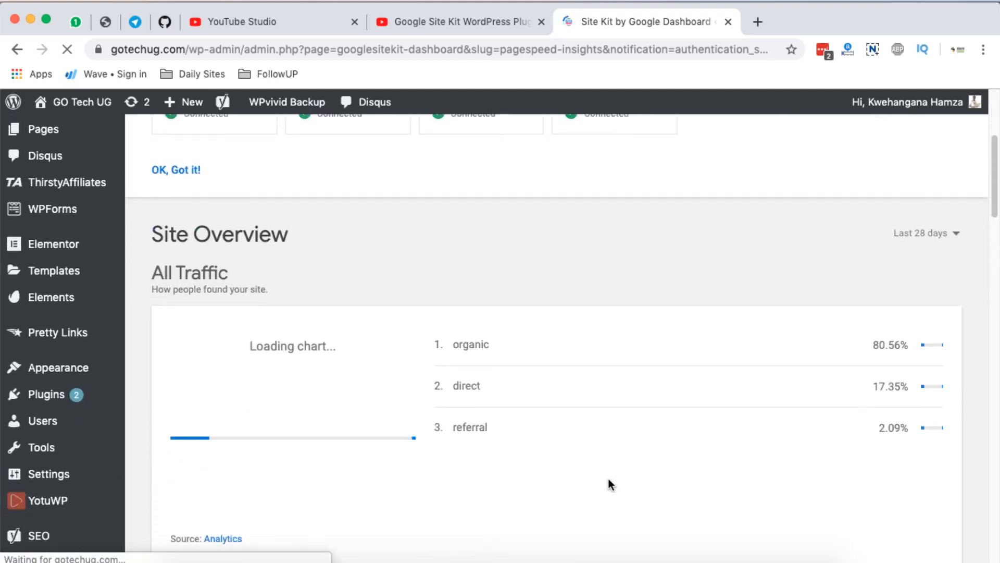
scroll(609, 478, up, 4)
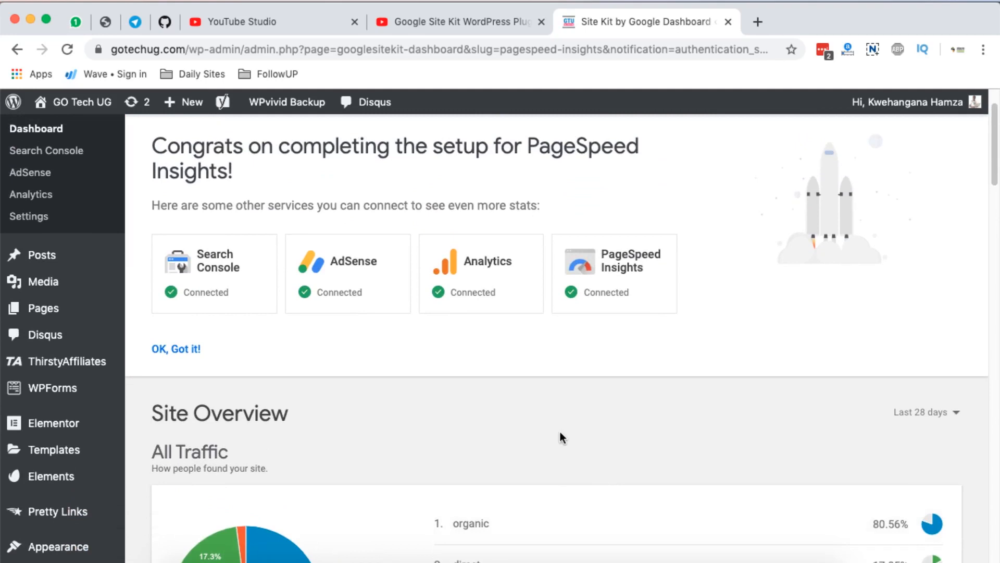
scroll(560, 437, down, 3)
scroll(573, 435, up, 5)
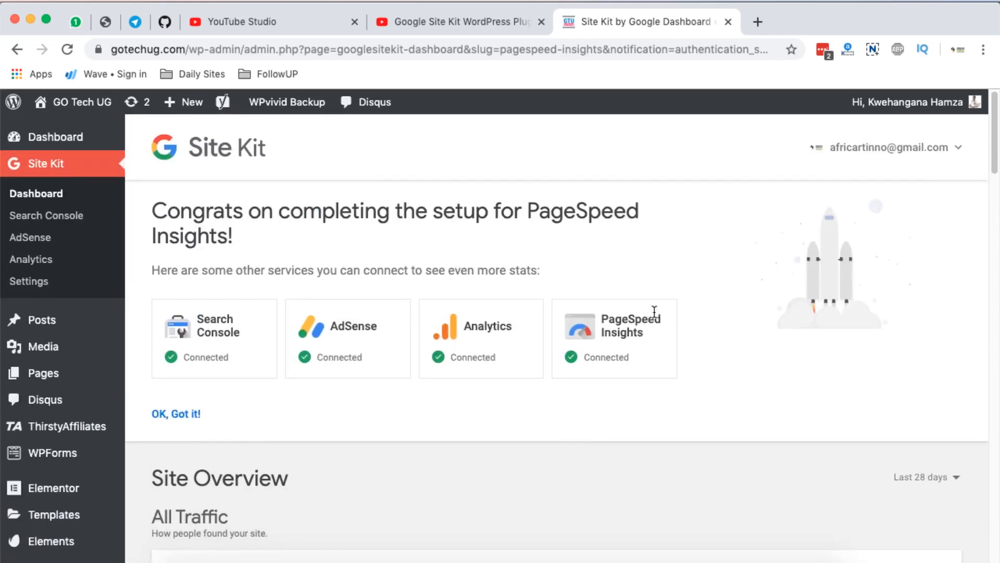
scroll(579, 411, down, 15)
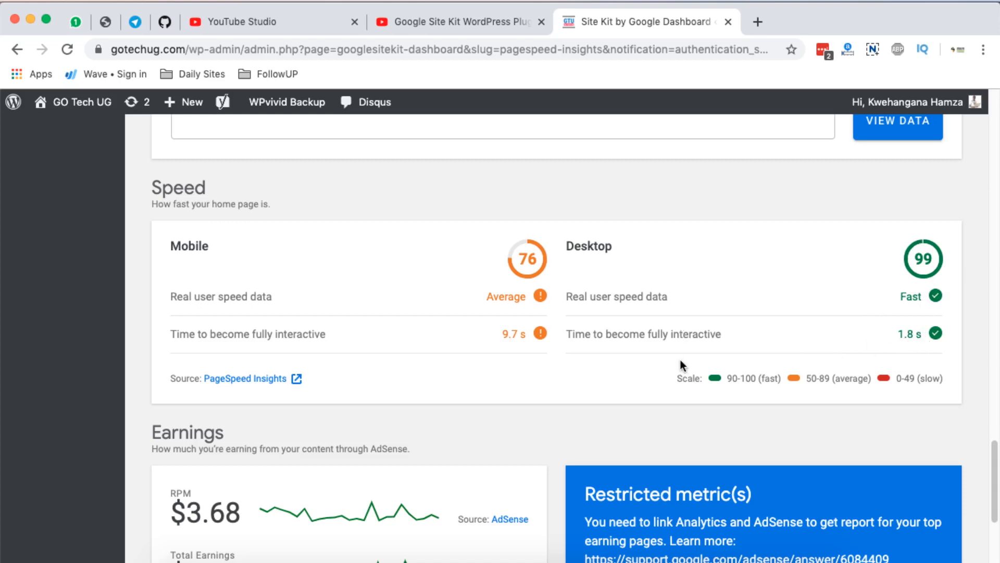
scroll(617, 321, down, 5)
scroll(617, 321, up, 10)
scroll(618, 321, up, 15)
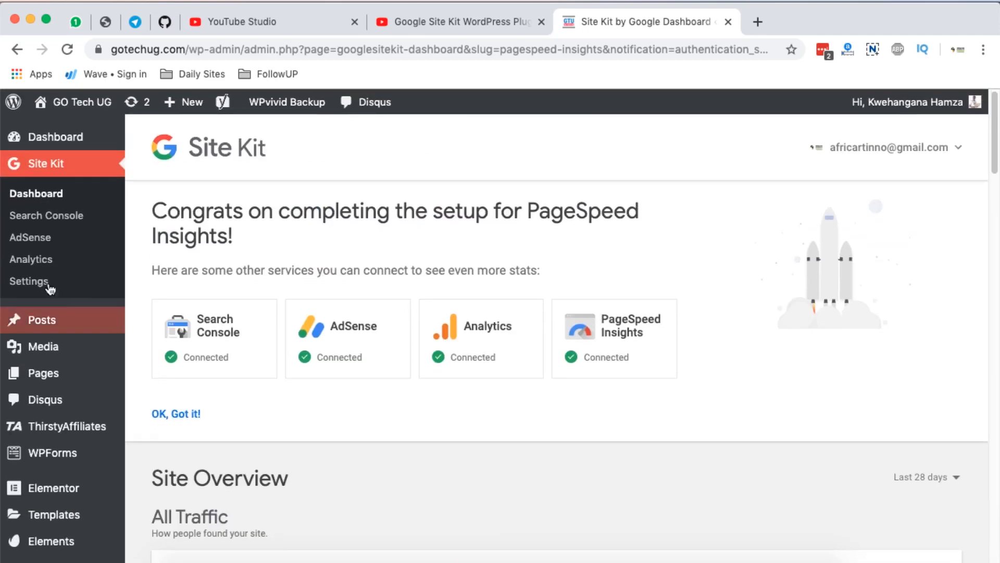
Step: Review the connected services in the Site Kit settings, including Search Console's connection details, and the services still available to connect
click(30, 281)
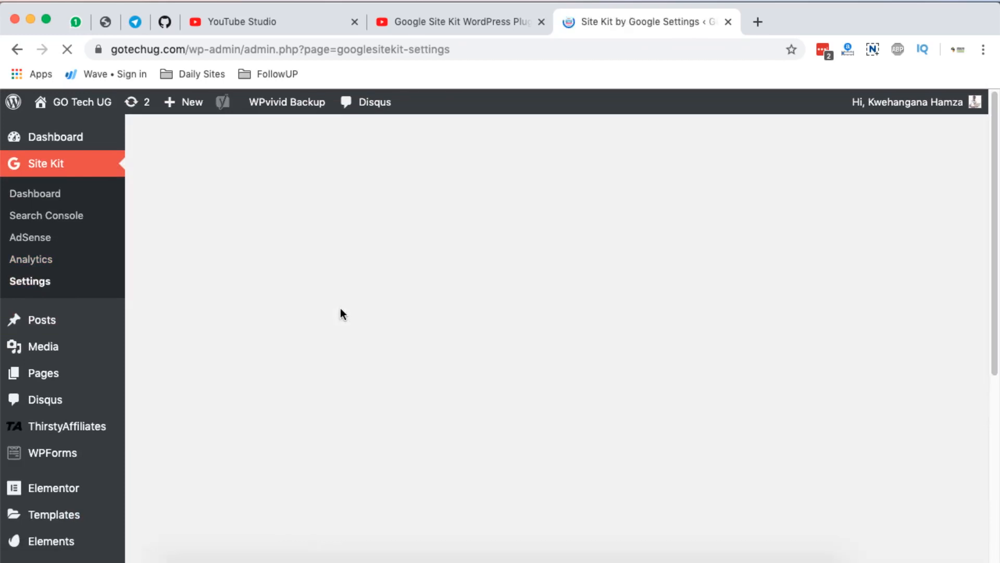
scroll(464, 438, down, 2)
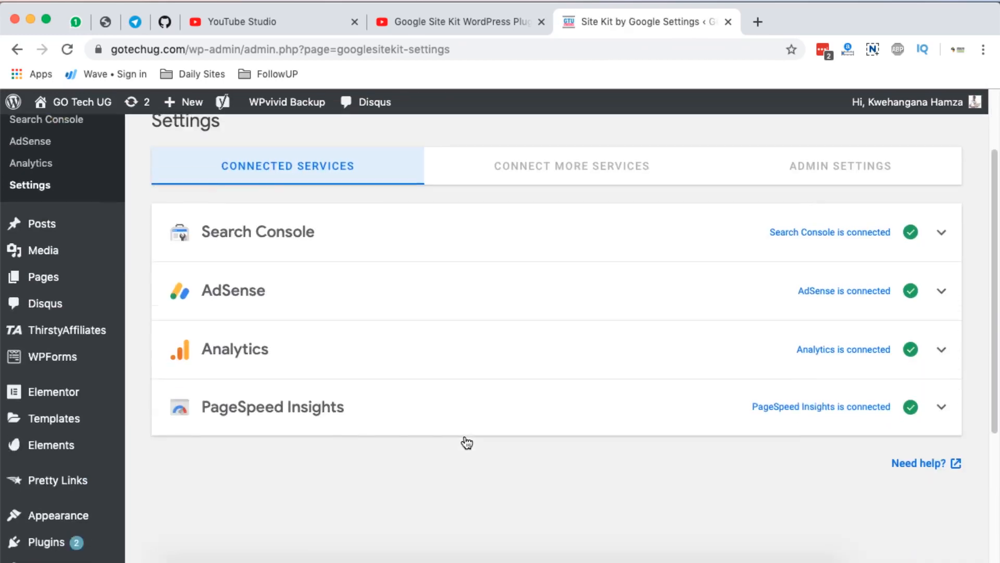
scroll(467, 443, down, 1)
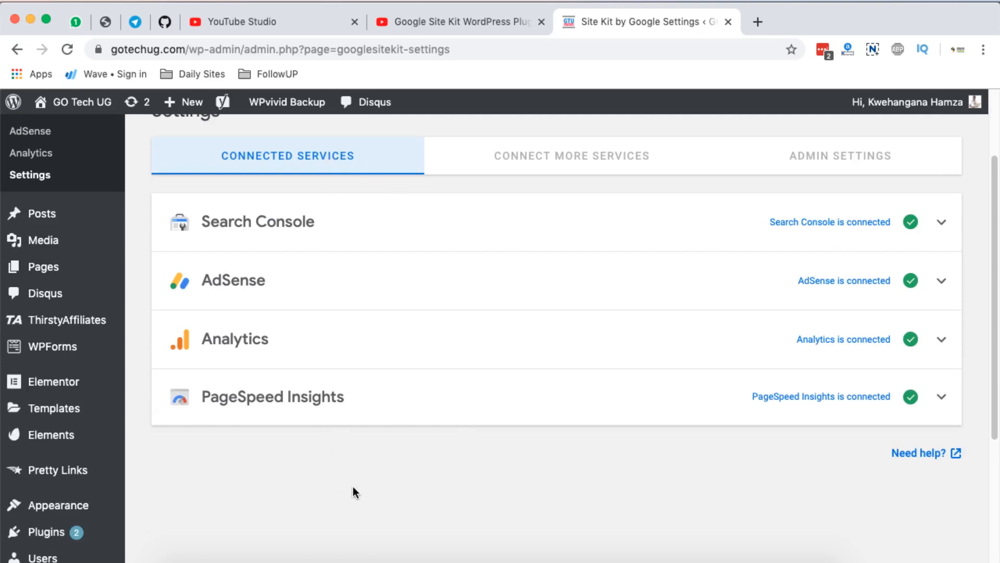
click(943, 223)
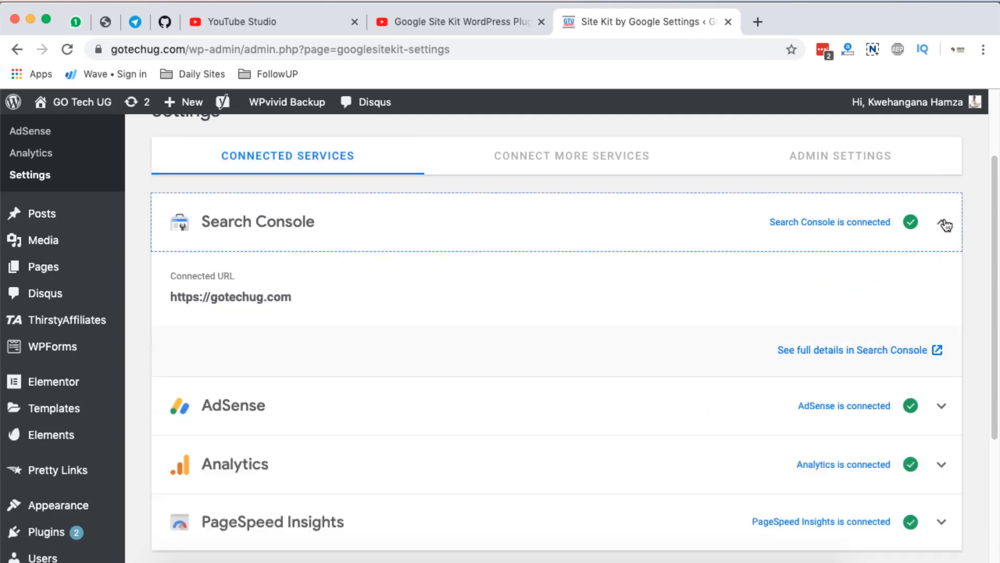
click(945, 226)
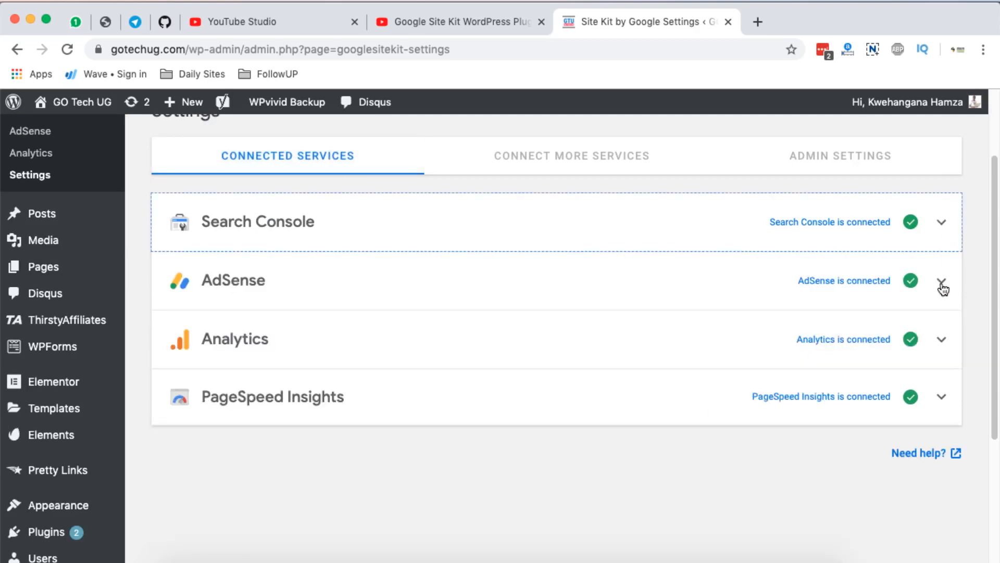
scroll(379, 268, up, 2)
click(568, 262)
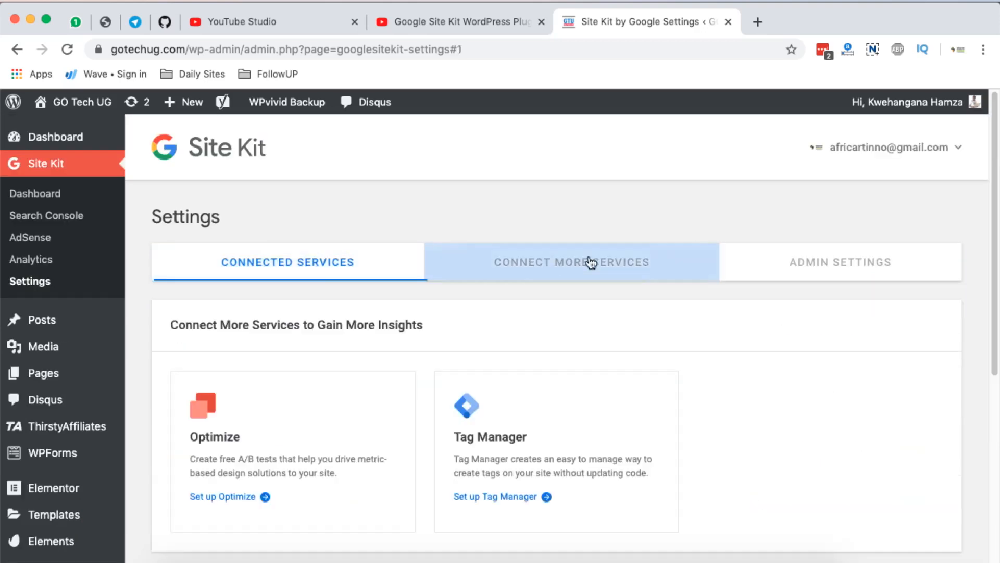
Step: Review the plugin status, reset option and tracking option in Site Kit's admin settings
click(828, 261)
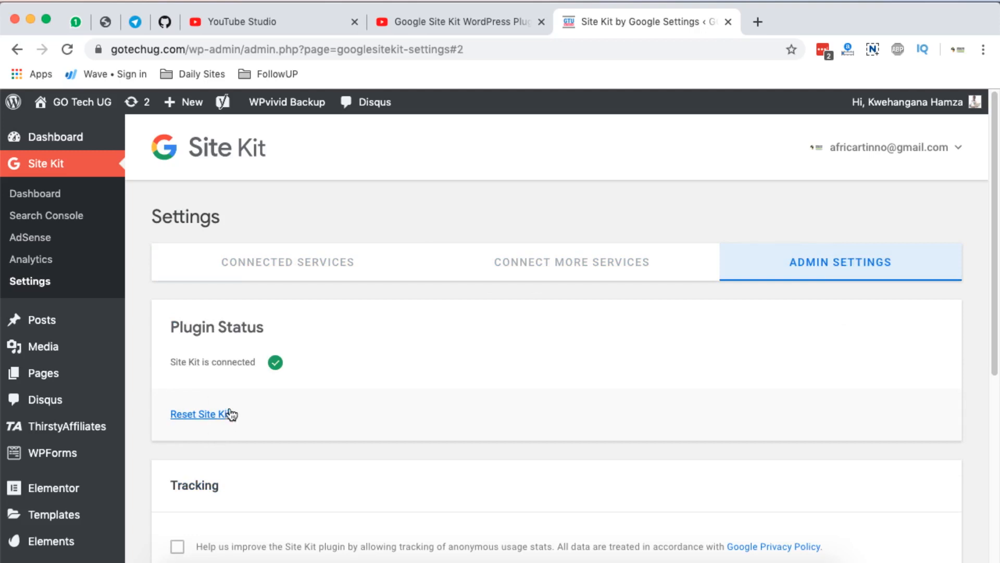
scroll(304, 403, down, 3)
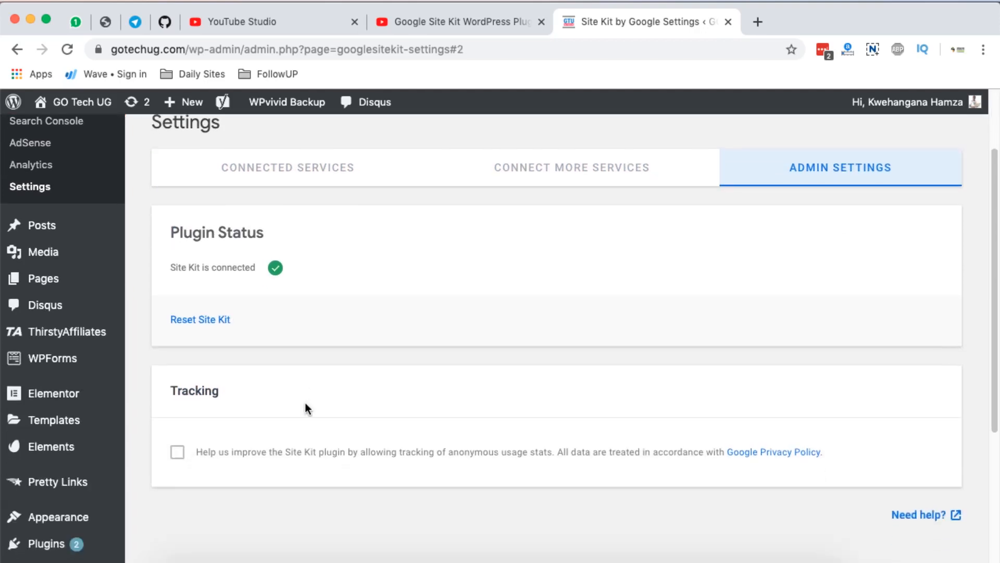
scroll(305, 404, down, 1)
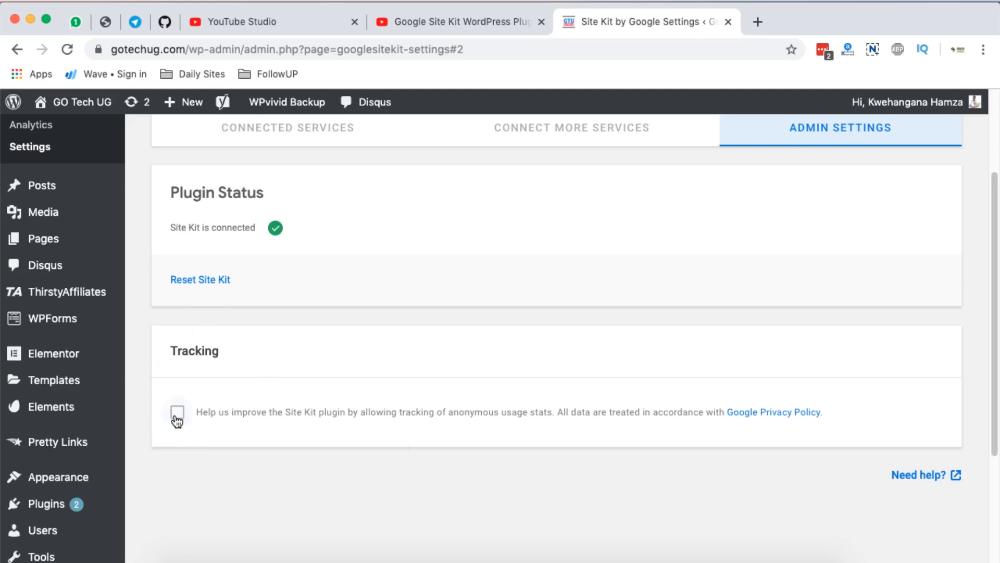
scroll(248, 374, up, 1)
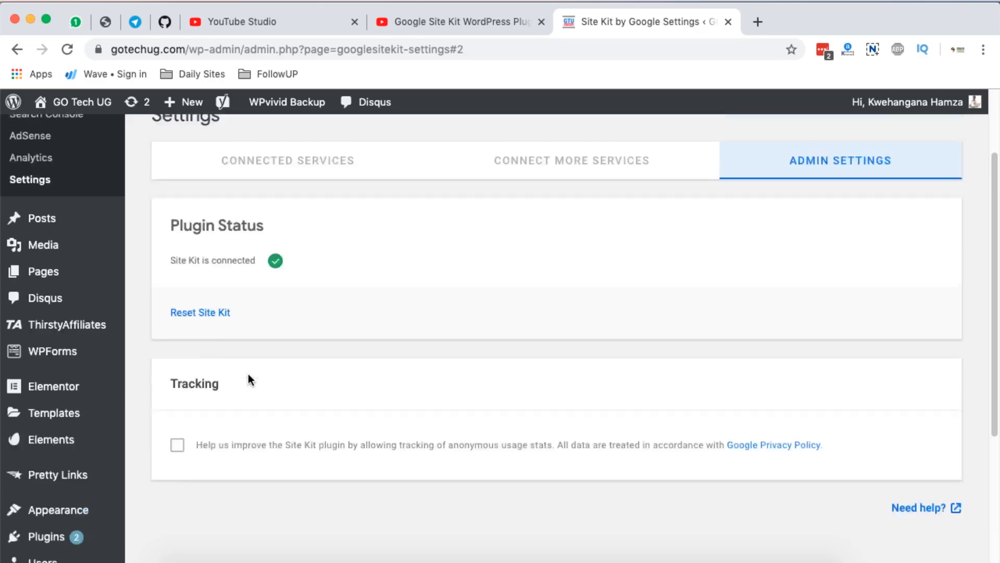